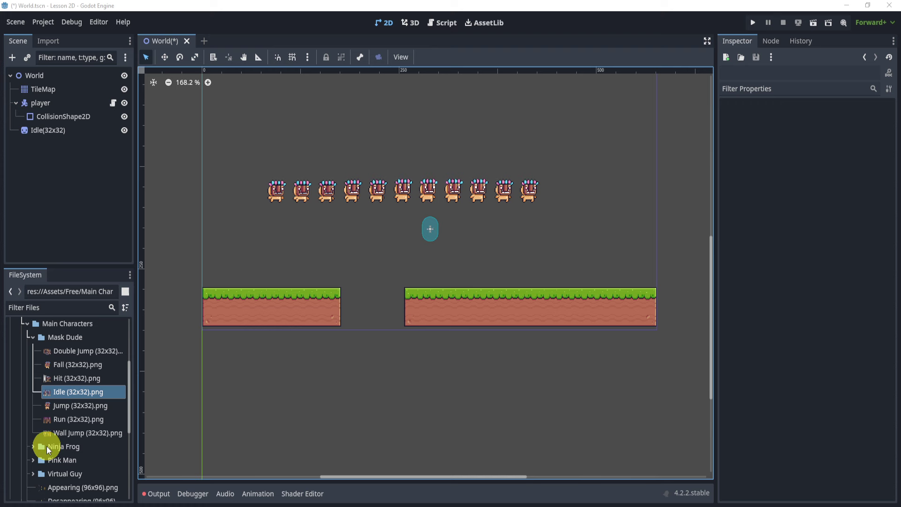
Step: Drag the Idle(32x32) sprite onto the player node so it sits above CollisionShape2D
scroll(360, 346, "up", 2)
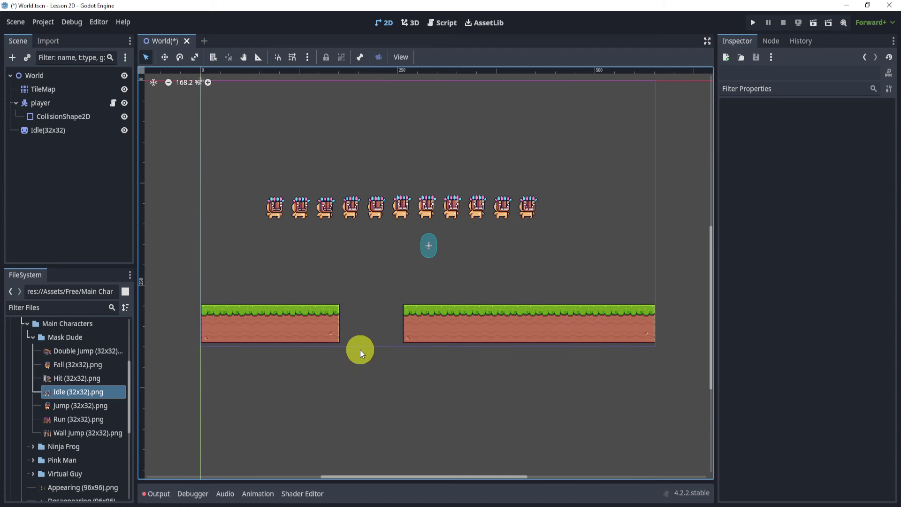
left_click(83, 131)
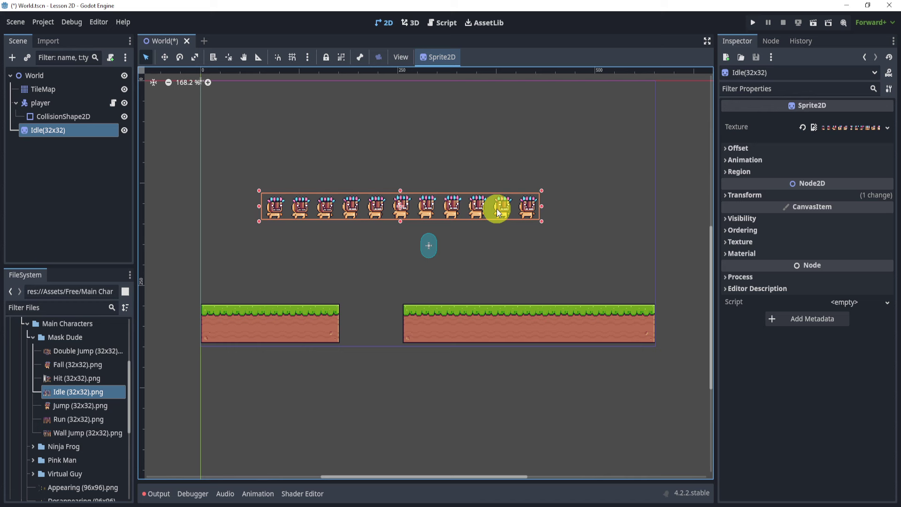
left_click_drag(43, 125, 43, 107)
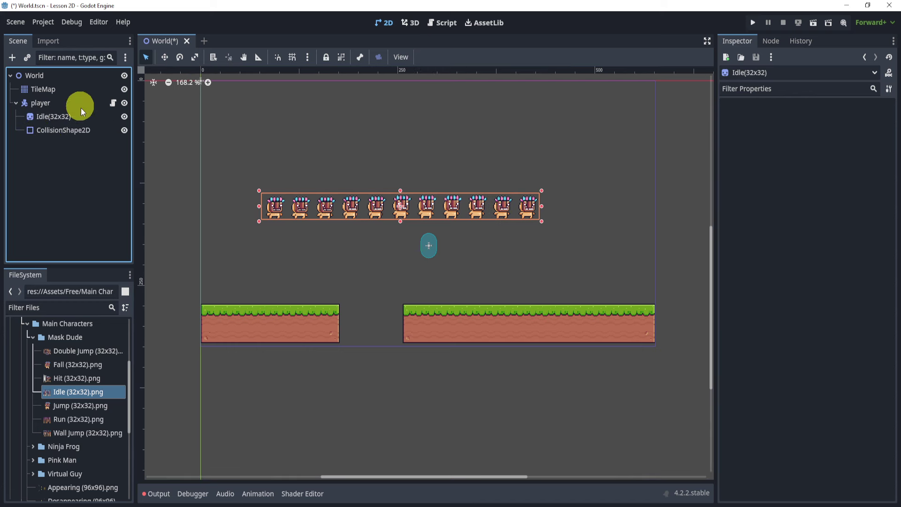
Step: Reset the Idle(32x32) sprite's Transform position to 0,0
left_click(59, 117)
left_click(792, 195)
left_click(804, 208)
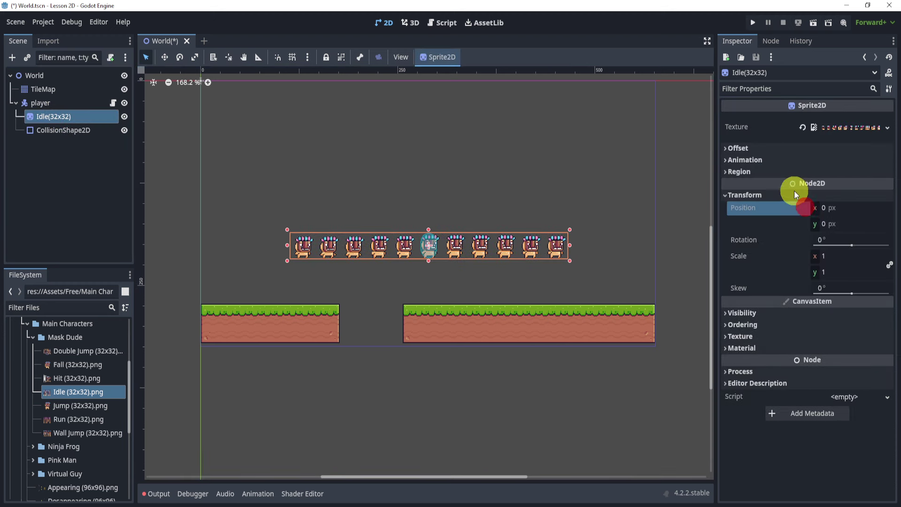
left_click(795, 194)
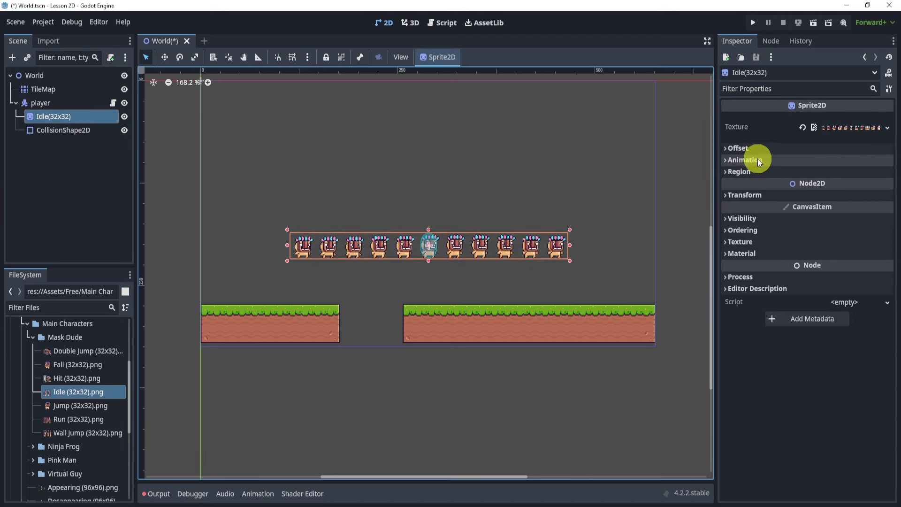
Step: Set the sprite's Animation Hframes to 11 so it shows a single frame
left_click(742, 162)
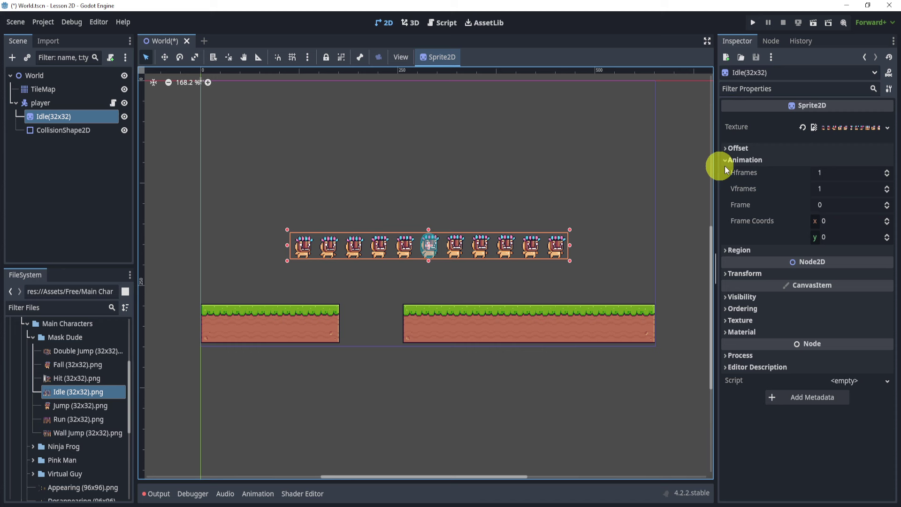
left_click(841, 173)
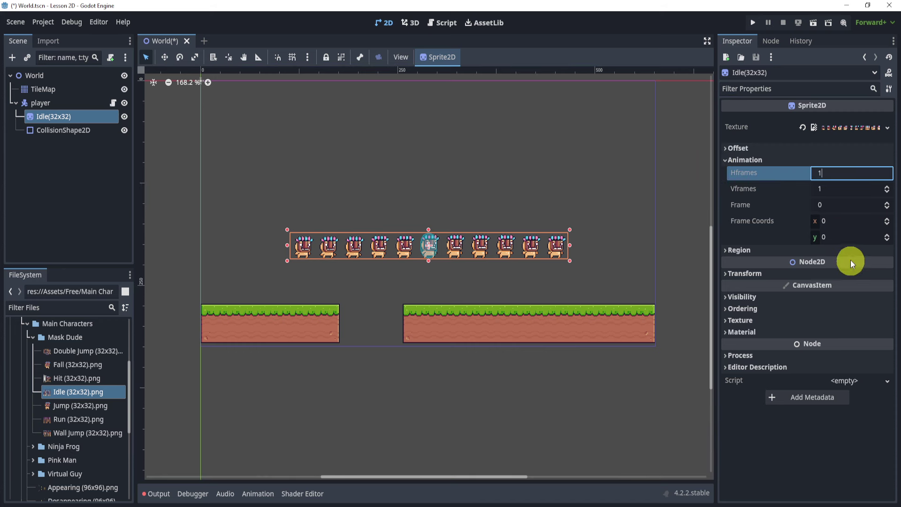
type("1")
key("Return")
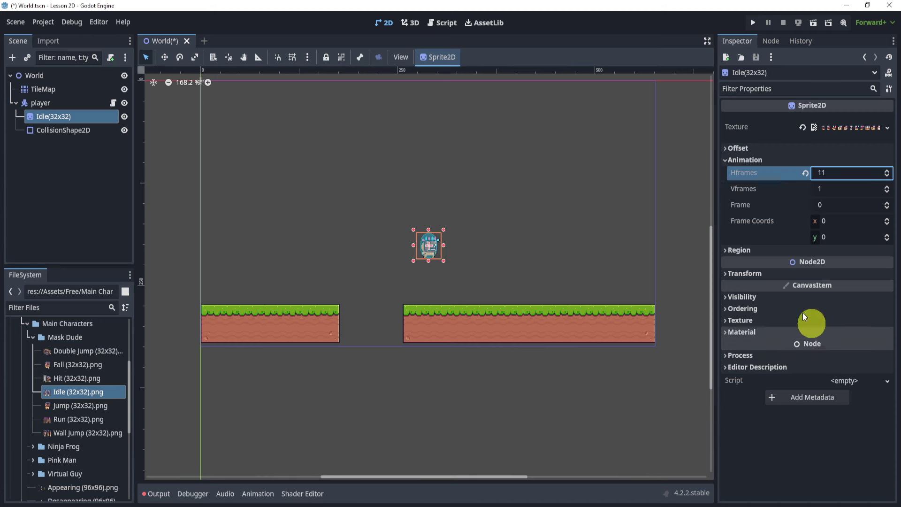
Step: Add an AnimationPlayer node as a child of player
left_click(58, 106)
left_click(12, 59)
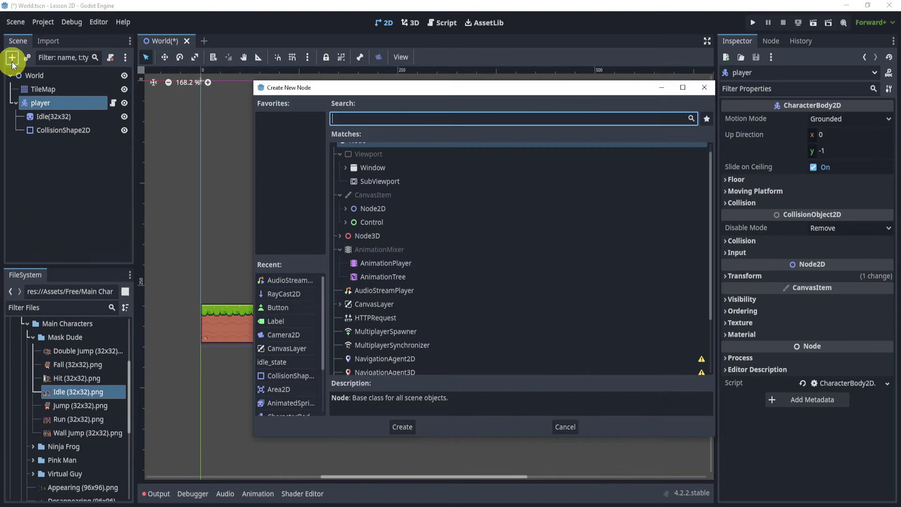
type("anim")
key("Up")
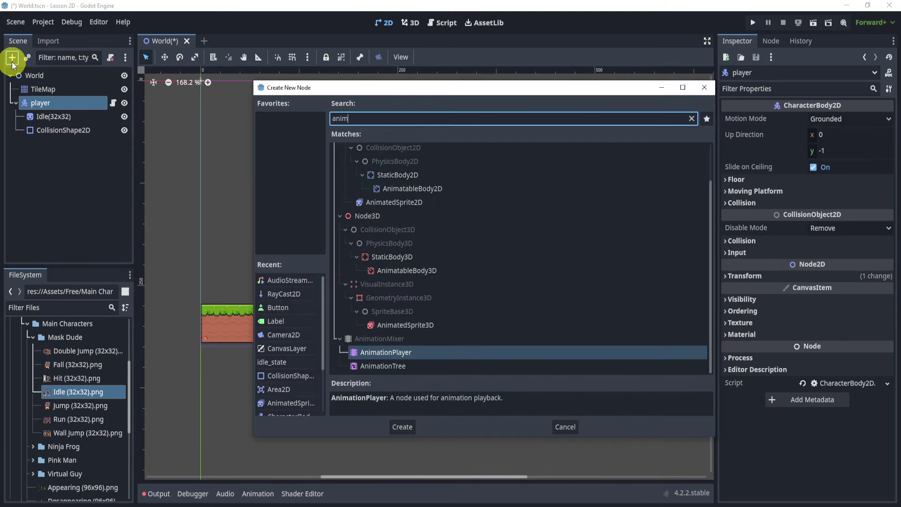
key("Return")
Step: Create a new animation named Idle in the AnimationPlayer
left_click(289, 385)
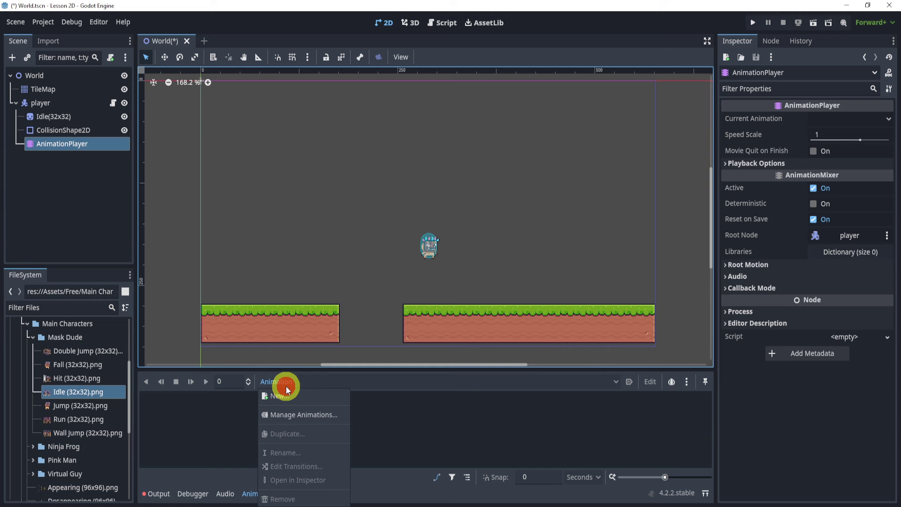
left_click(284, 398)
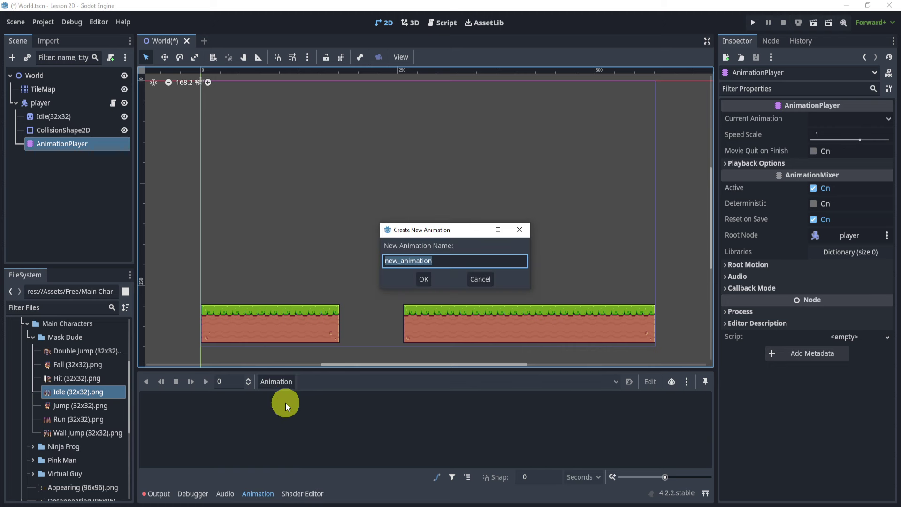
type("Idle")
key("Return")
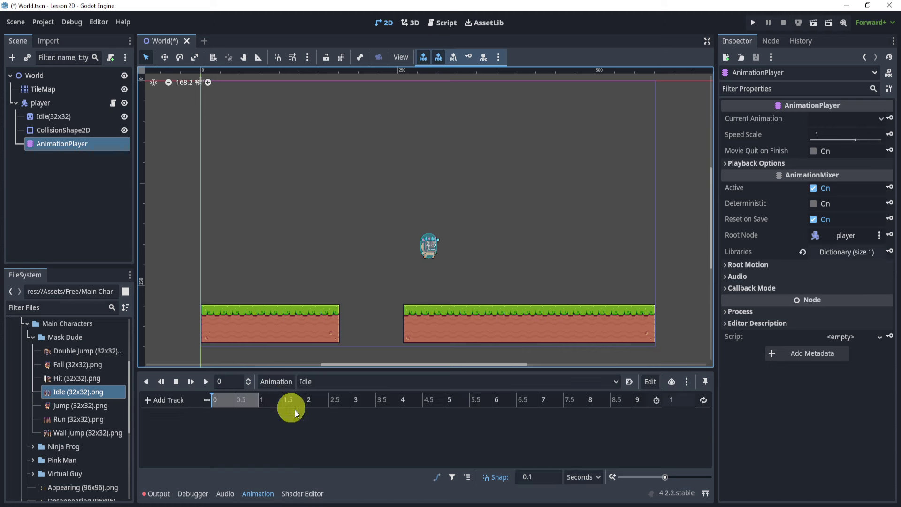
left_click(58, 117)
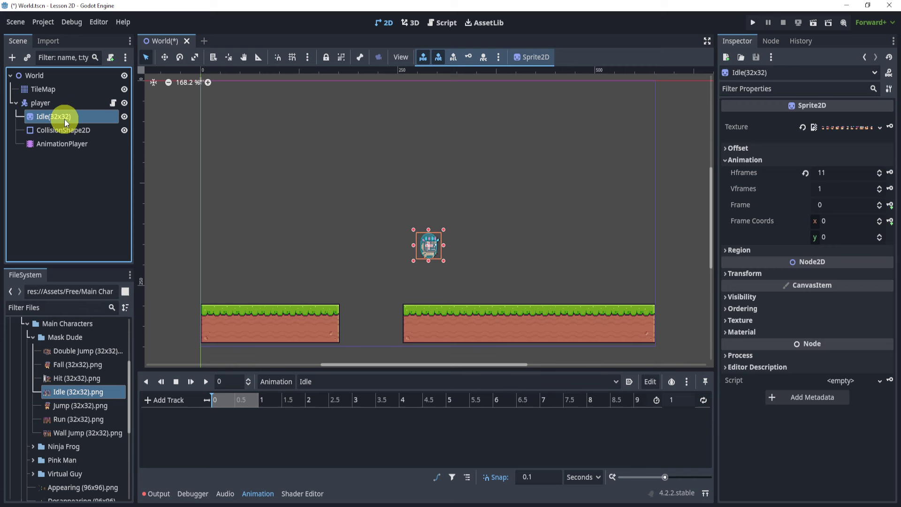
Step: Key the sprite's Frame value into Idle, creating a frame track
left_click(890, 205)
left_click(413, 292)
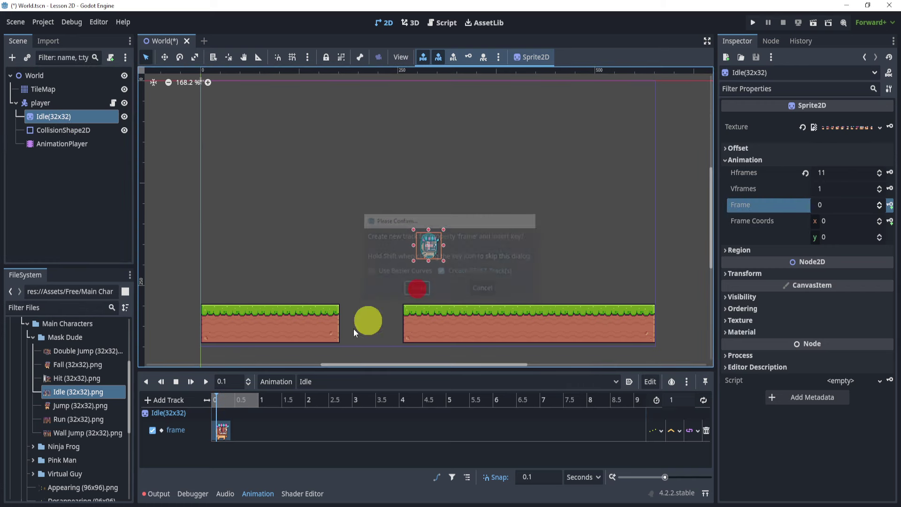
scroll(223, 406, "up", 3, "ctrl")
scroll(233, 382, "up", 1)
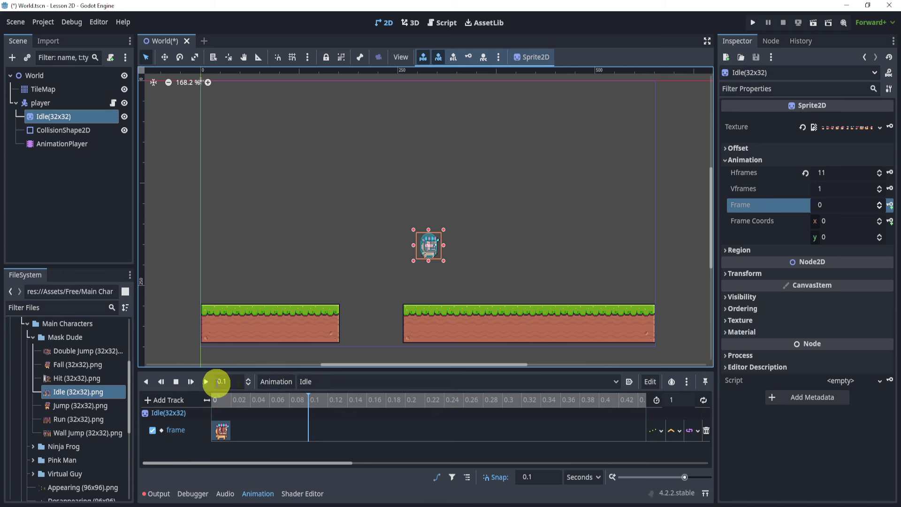
Step: Key sprite frames 1 through 4 at 0.1 s steps along the timeline
left_click(878, 202)
left_click(889, 206)
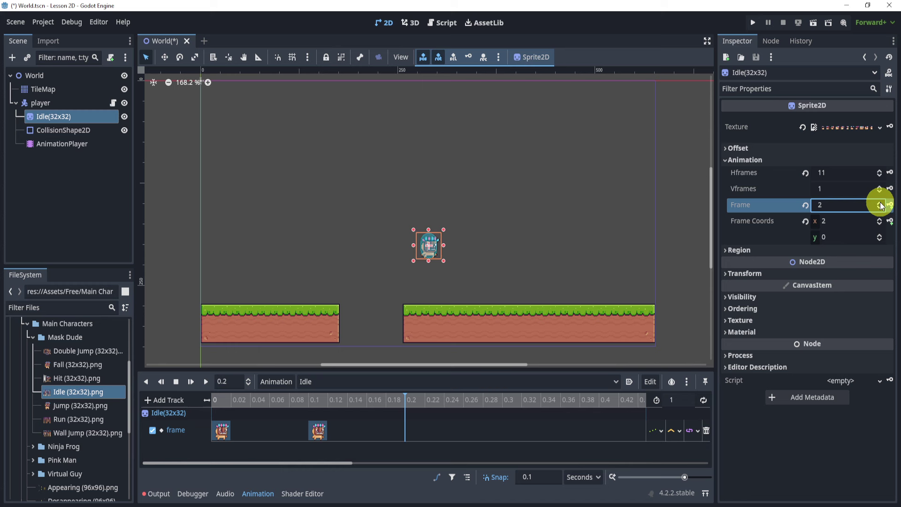
left_click(889, 207)
left_click(890, 206)
left_click(889, 206)
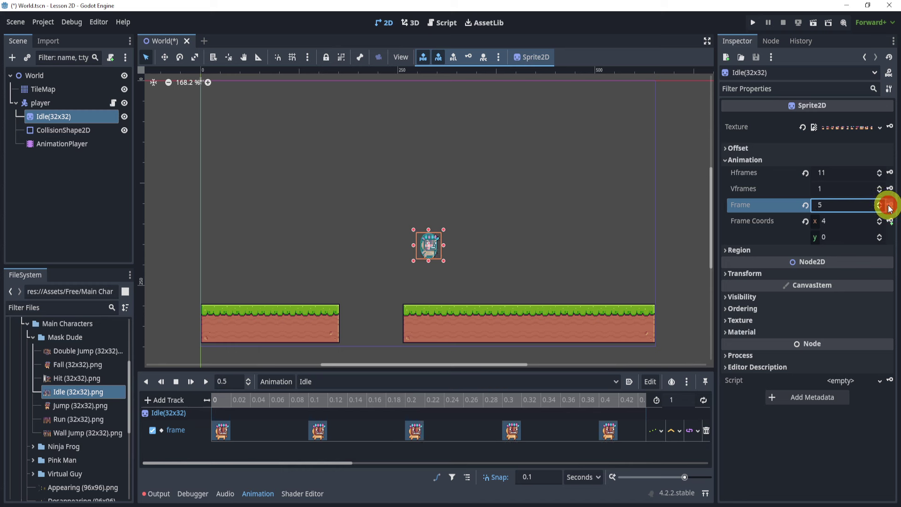
scroll(575, 418, "down", 2, "ctrl")
scroll(576, 419, "down", 2, "ctrl")
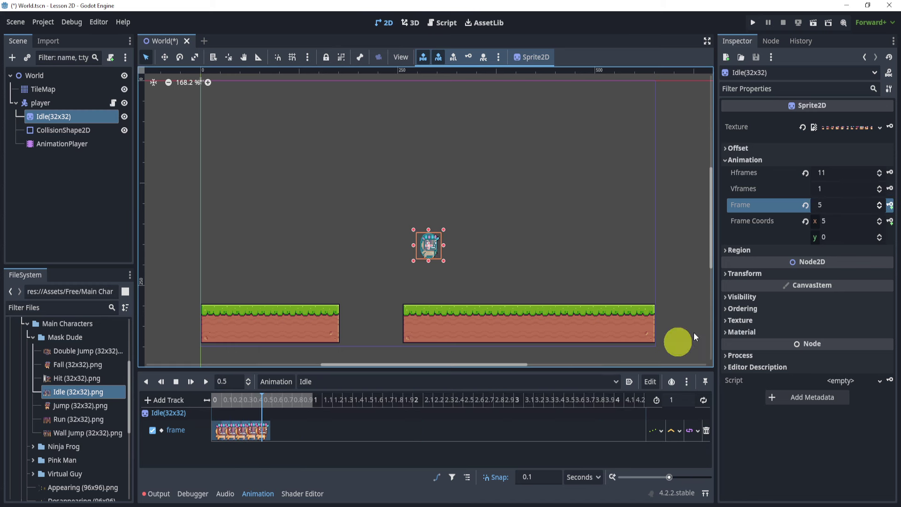
Step: Key the remaining sprite frames through frame 10 at 1.0 s
left_click(889, 205)
left_click(891, 207)
left_click(890, 206)
left_click(890, 206)
left_click(890, 207)
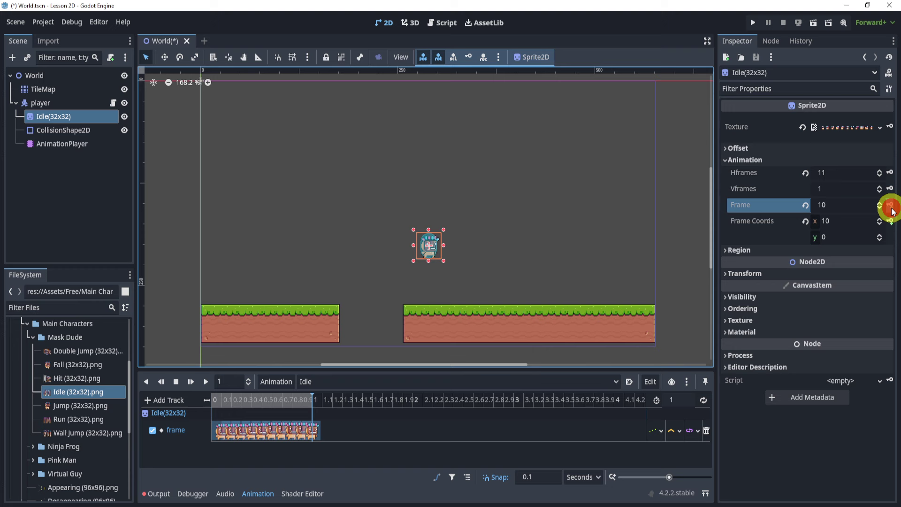
left_click(890, 206)
Step: Set the Idle animation to loop and play it
scroll(389, 421, "up", 3, "ctrl")
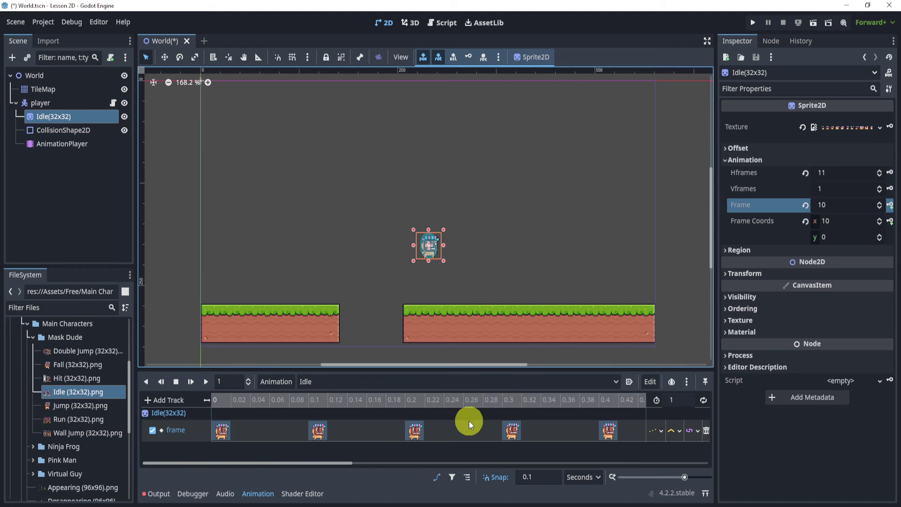
scroll(276, 407, "up", 2, "ctrl")
scroll(330, 423, "down", 2, "ctrl")
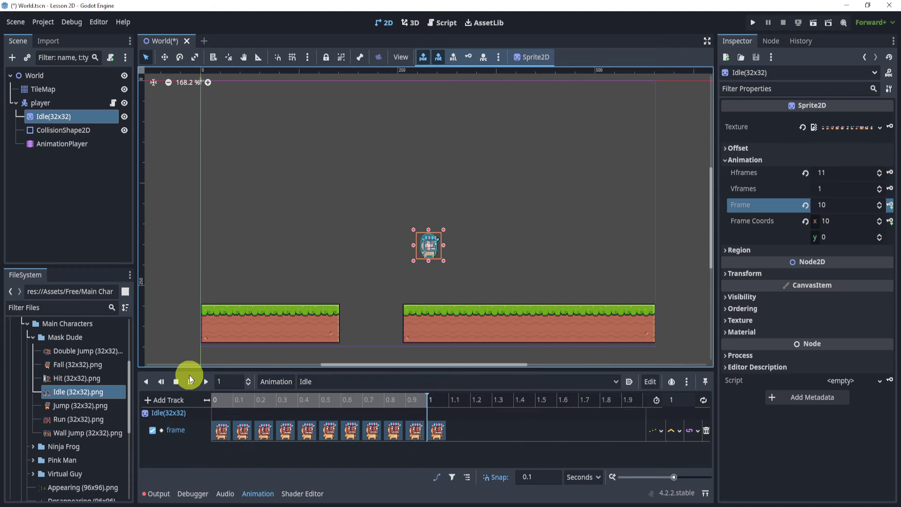
left_click(702, 400)
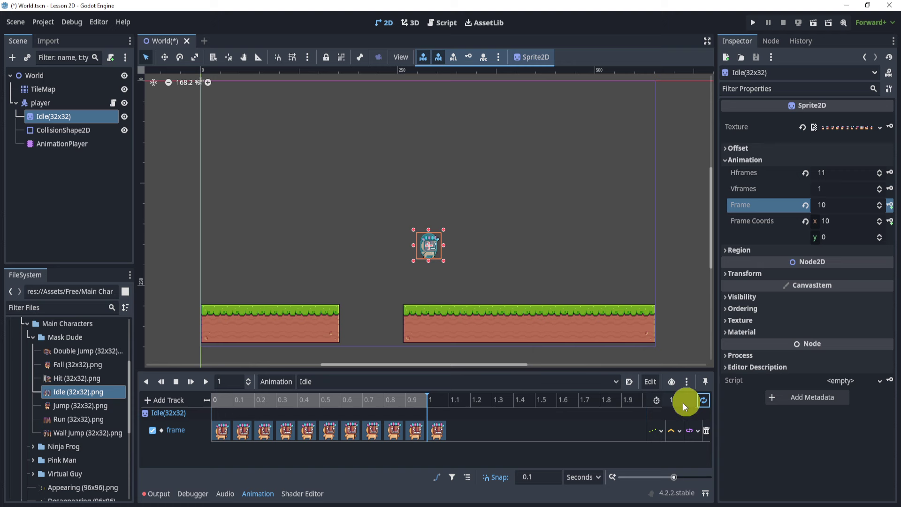
left_click(207, 382)
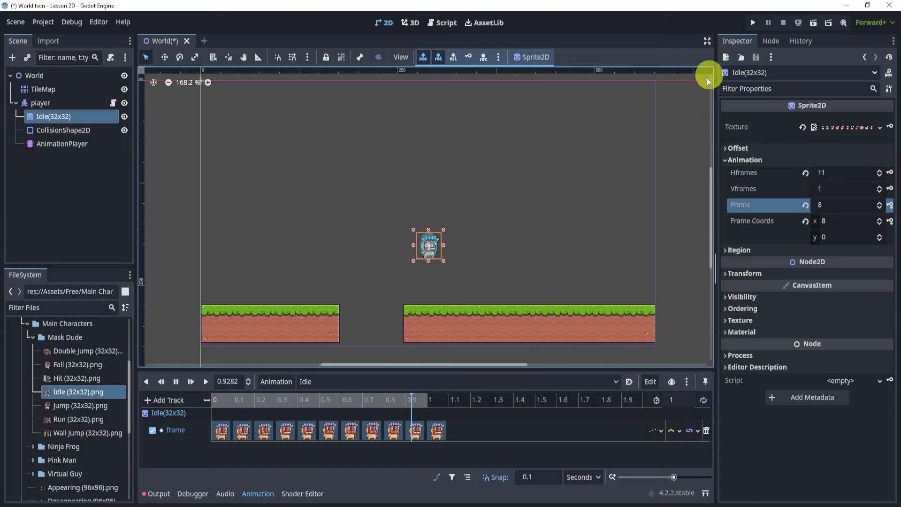
Step: Set Idle to autoplay on load, run the game, and delete the failing play Idle line 27
left_click(629, 382)
left_click(752, 22)
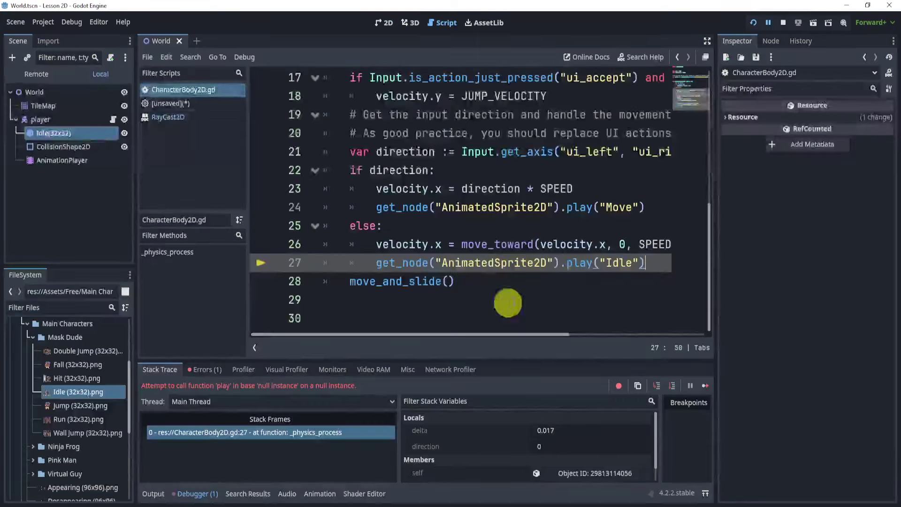
left_click(659, 260)
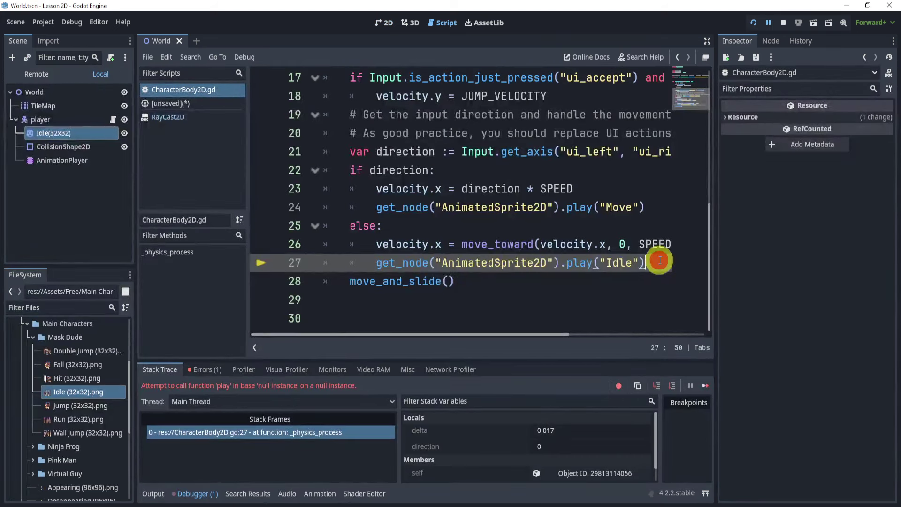
triple_click(605, 262)
key("BackSpace")
Step: Delete the play Move line, rerun and close the game, and return to the World 2D view
key("BackSpace")
triple_click(644, 207)
key("BackSpace")
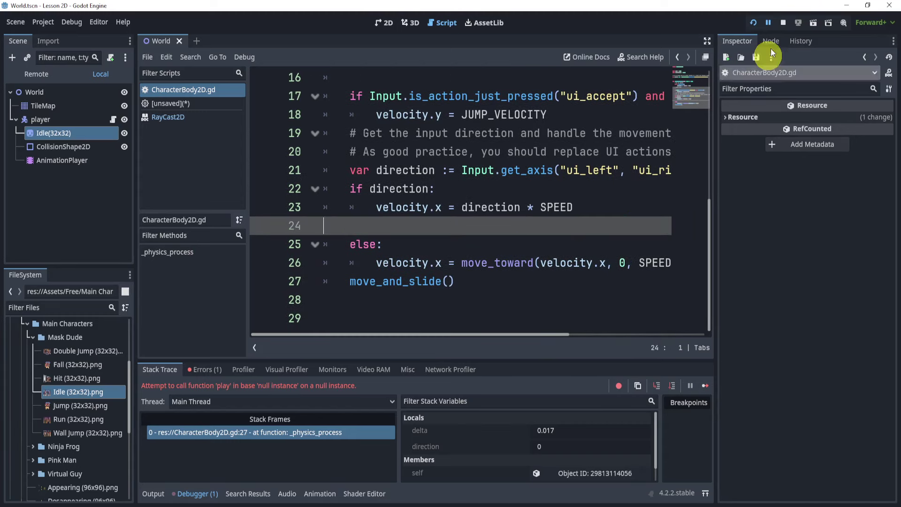
left_click(753, 23)
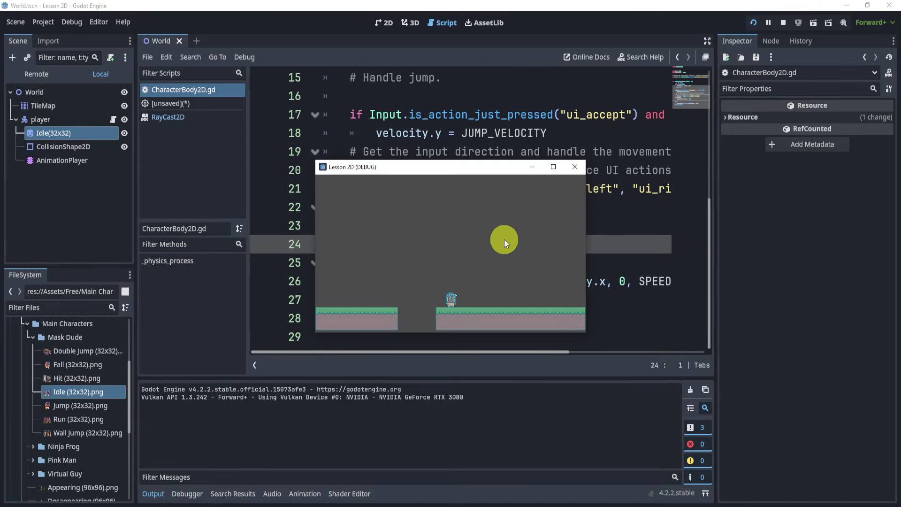
left_click(554, 165)
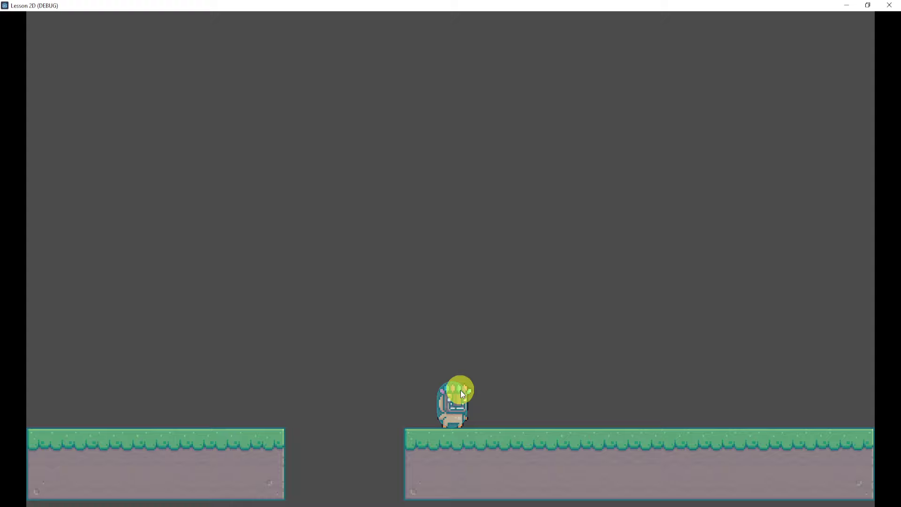
left_click(889, 5)
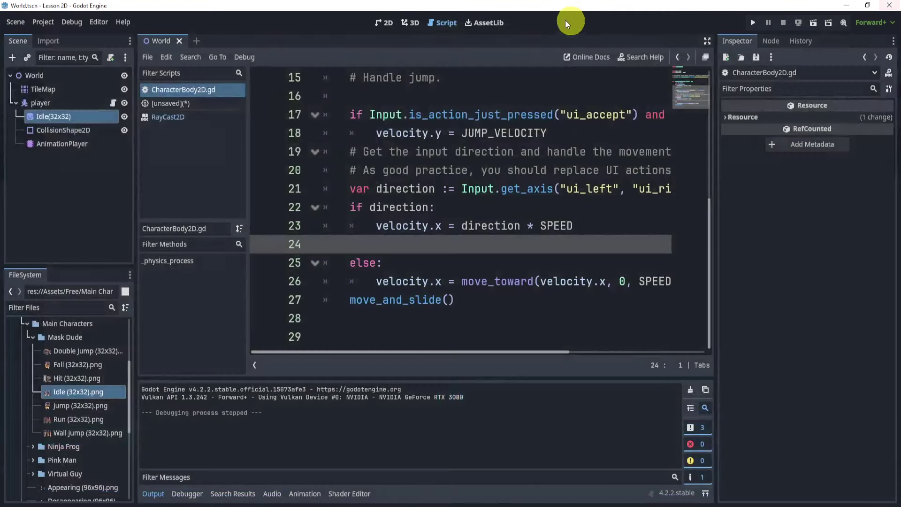
left_click(382, 22)
left_click(72, 118)
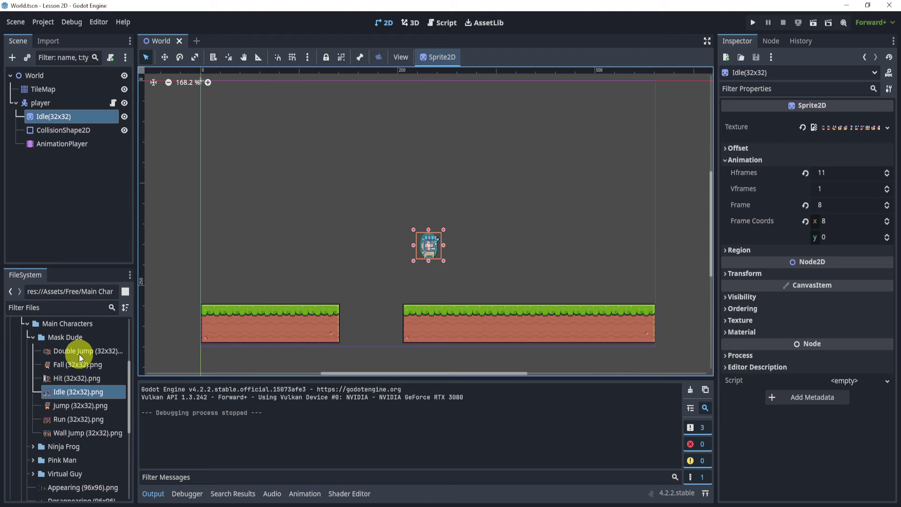
Step: Add Run (32x32).png as a sprite and nest it under player beside Idle(32x32)
left_click_drag(77, 404, 316, 162)
left_click(55, 154)
left_click_drag(33, 157, 46, 123)
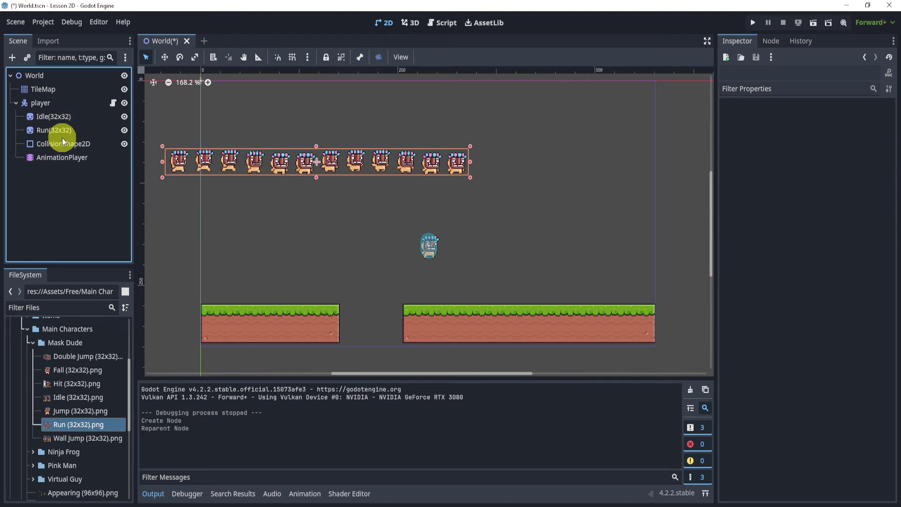
left_click(54, 116)
left_click(55, 103)
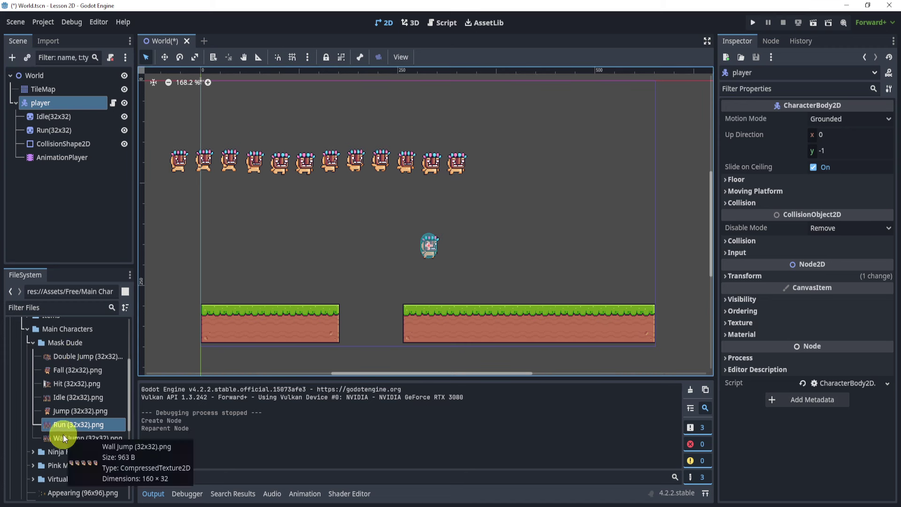
Step: Add an AnimatedSprite2D child node to player
left_click(13, 57)
type("animatedsprite")
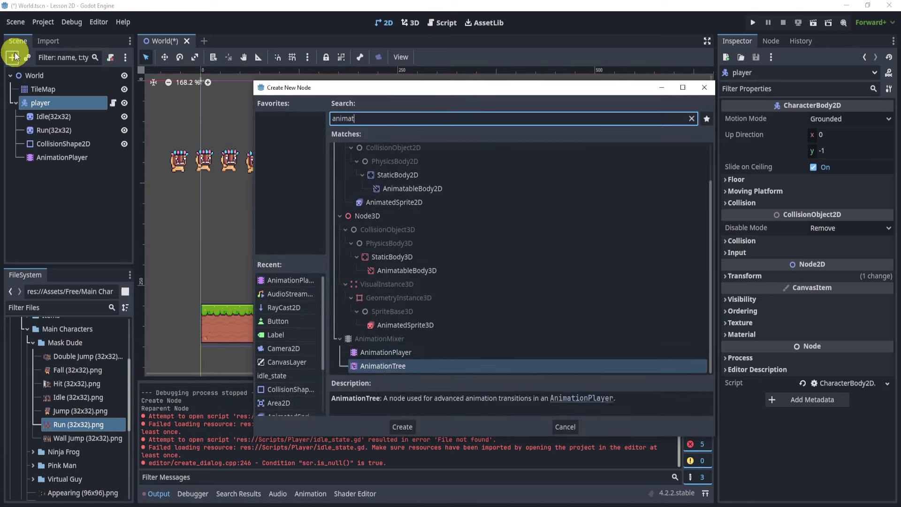
key("Return")
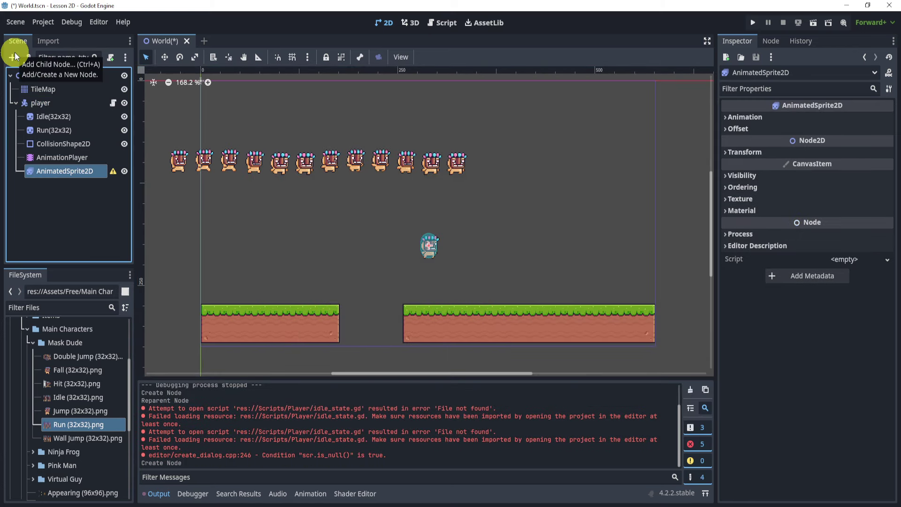
Step: Delete the Idle(32x32) and Run(32x32) sprite nodes
left_click(54, 116)
left_click(54, 132, "shift")
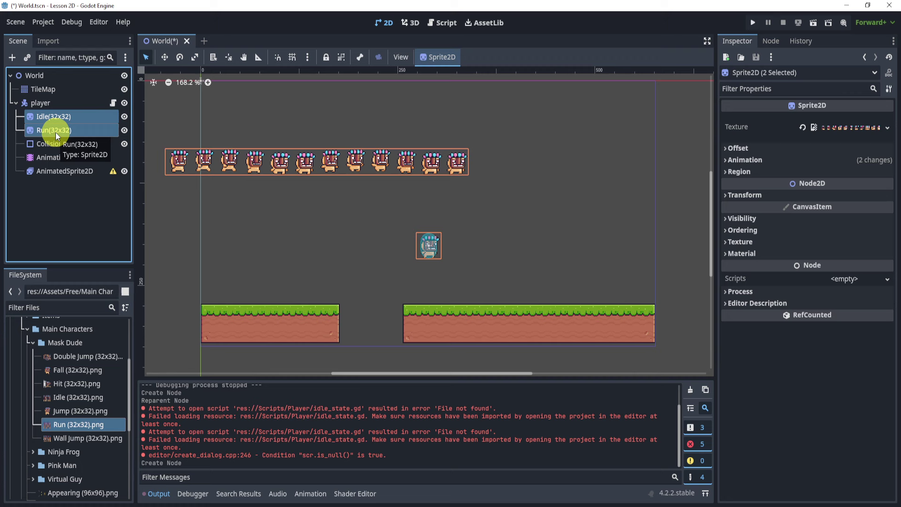
key("Delete")
left_click(52, 149)
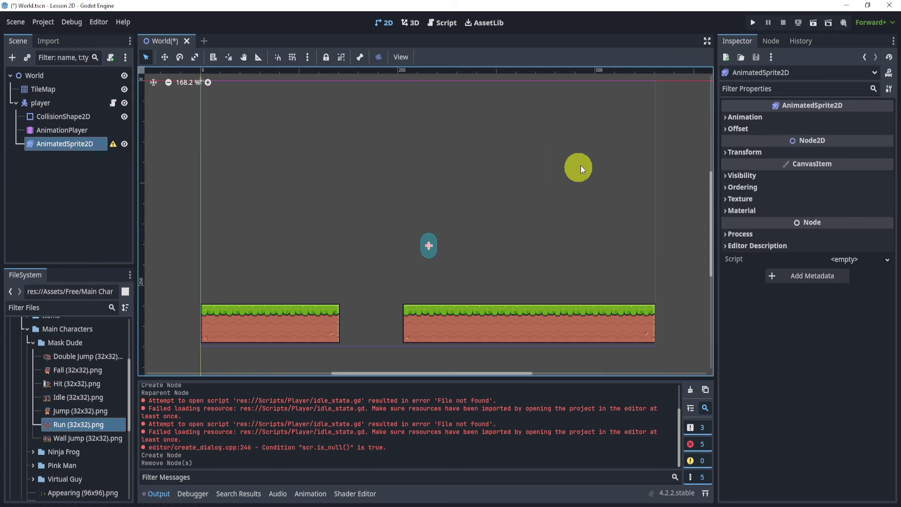
left_click(749, 117)
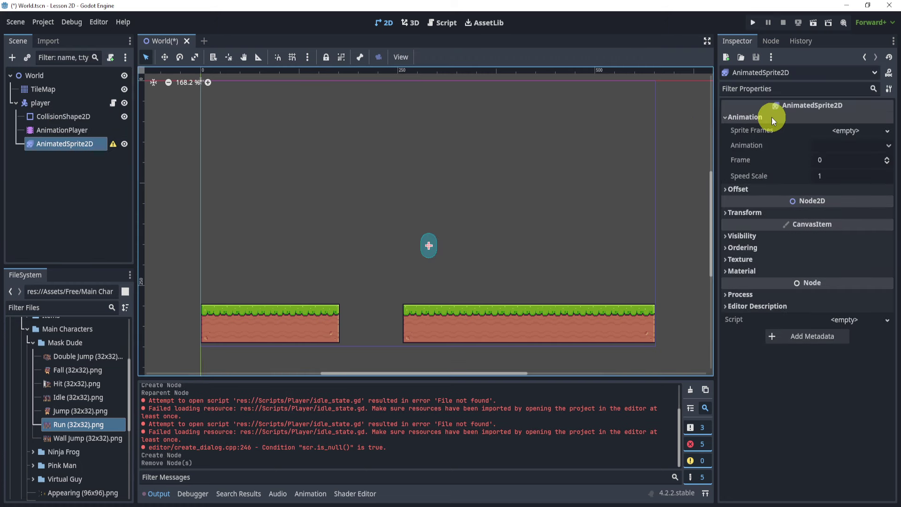
Step: Give the AnimatedSprite2D a new SpriteFrames resource
left_click(865, 132)
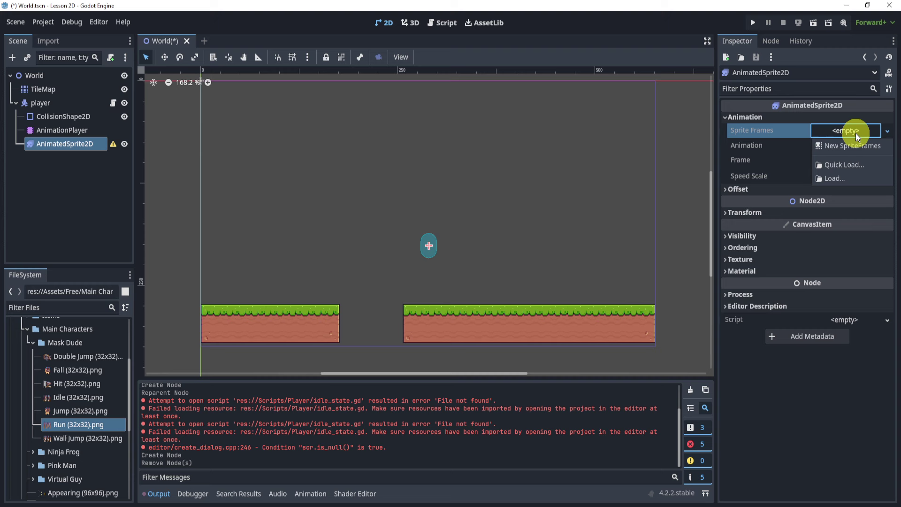
left_click(852, 145)
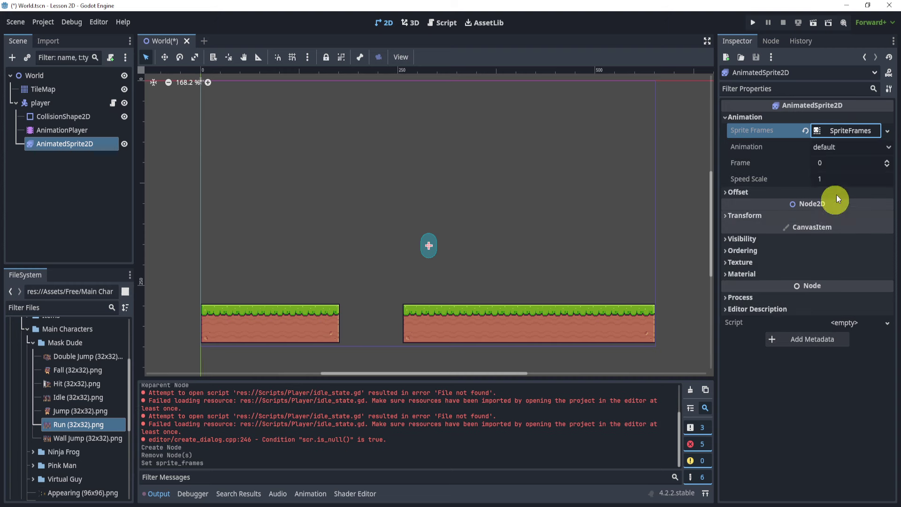
left_click(846, 132)
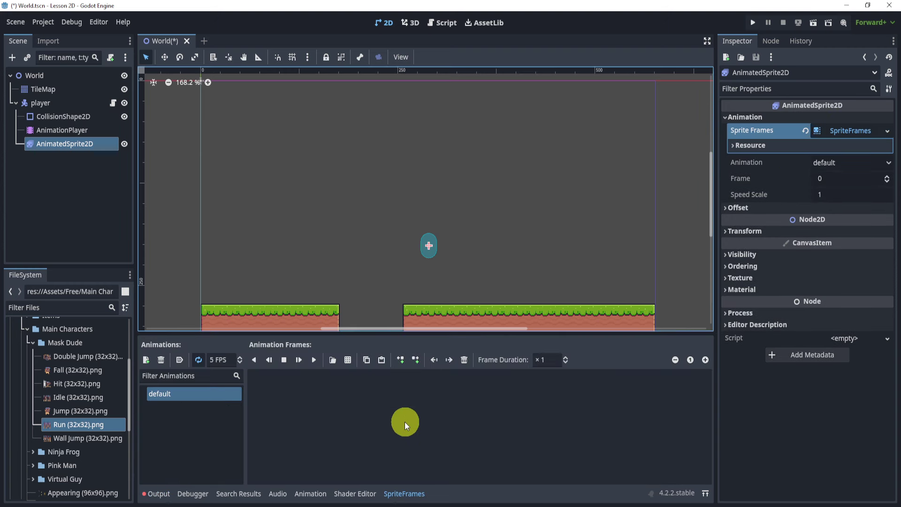
Step: Load the Mask Dude Idle (32x32).png sprite sheet from Free assets/Main Characters
left_click(350, 358)
left_click(315, 159)
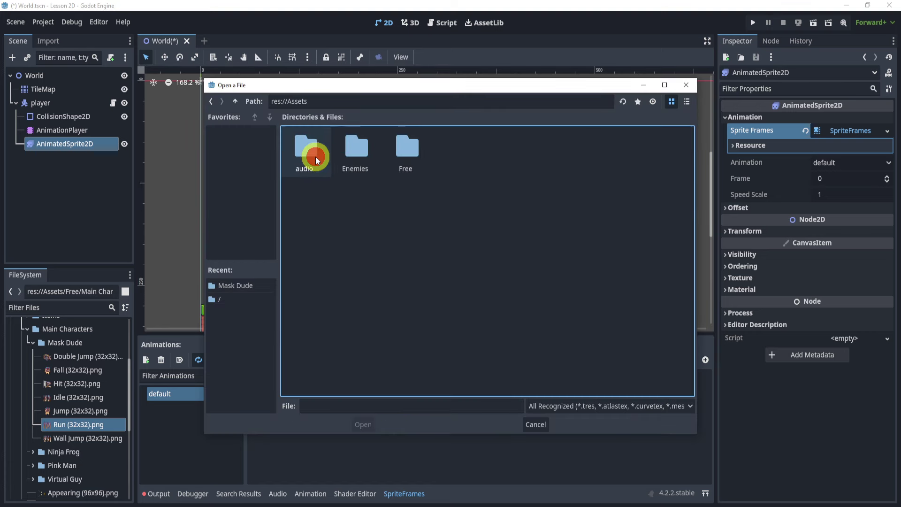
double_click(404, 150)
double_click(404, 150)
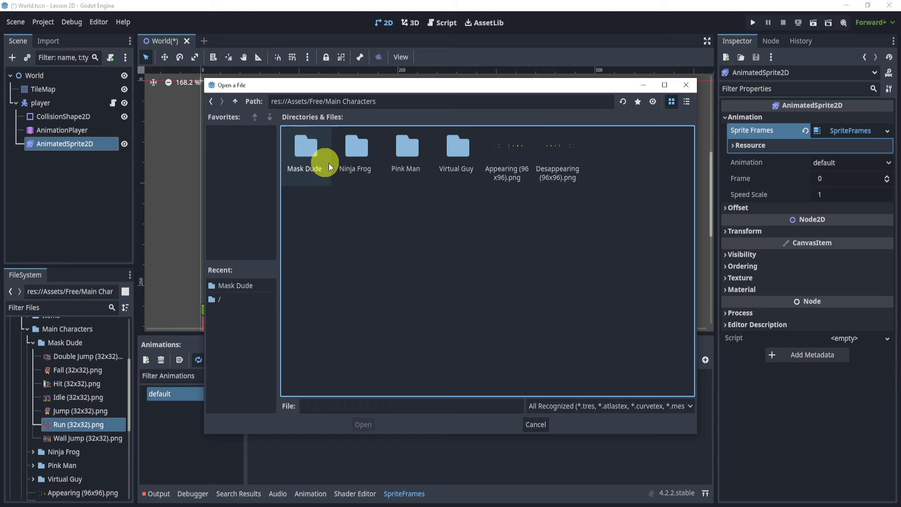
double_click(311, 148)
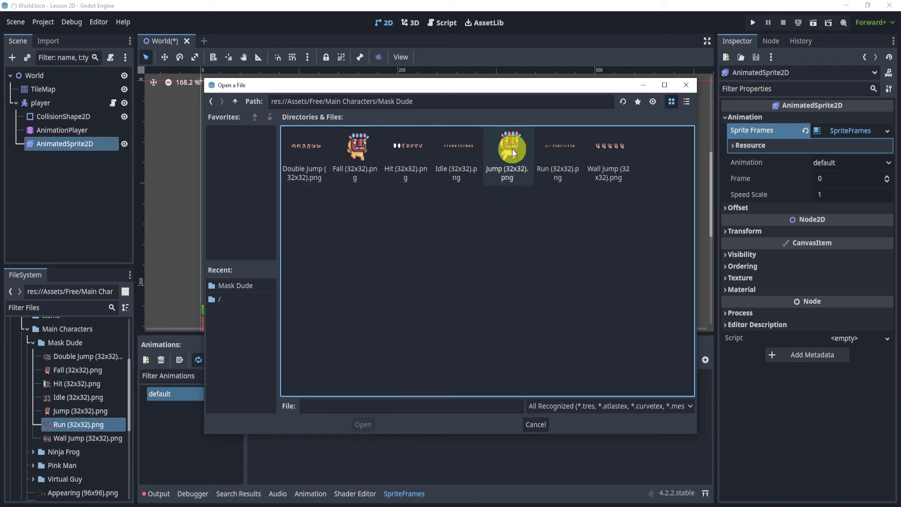
double_click(471, 148)
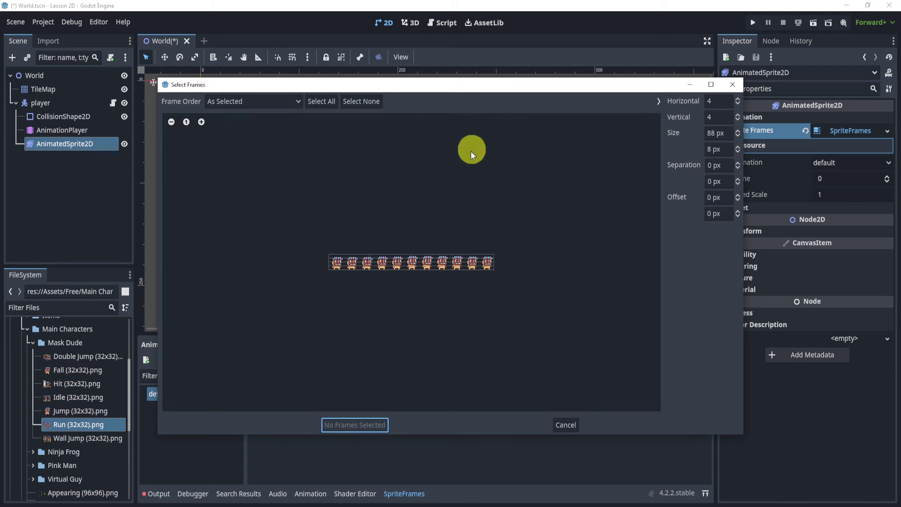
Step: Slice the sheet into an 11x1 grid and add all 11 frames
left_click(736, 120)
left_click(737, 120)
left_click(737, 120)
double_click(718, 101)
type("12")
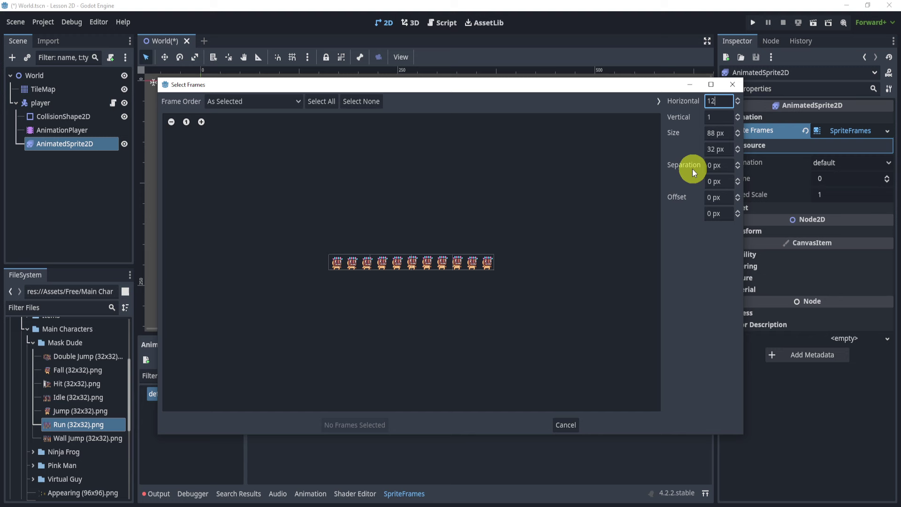
key("BackSpace")
type("1")
left_click(314, 106)
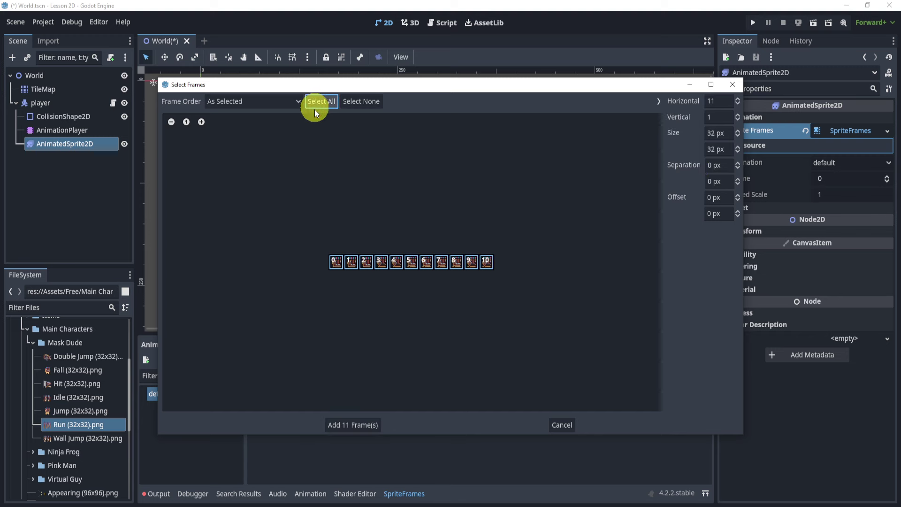
left_click(358, 422)
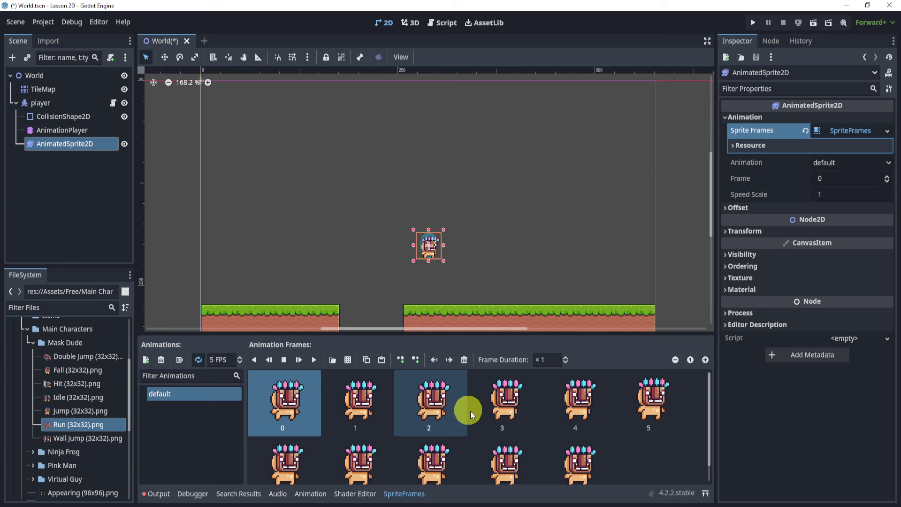
Step: Set the default animation to 15 FPS with autoplay on load, then test-run the game
left_click(215, 359)
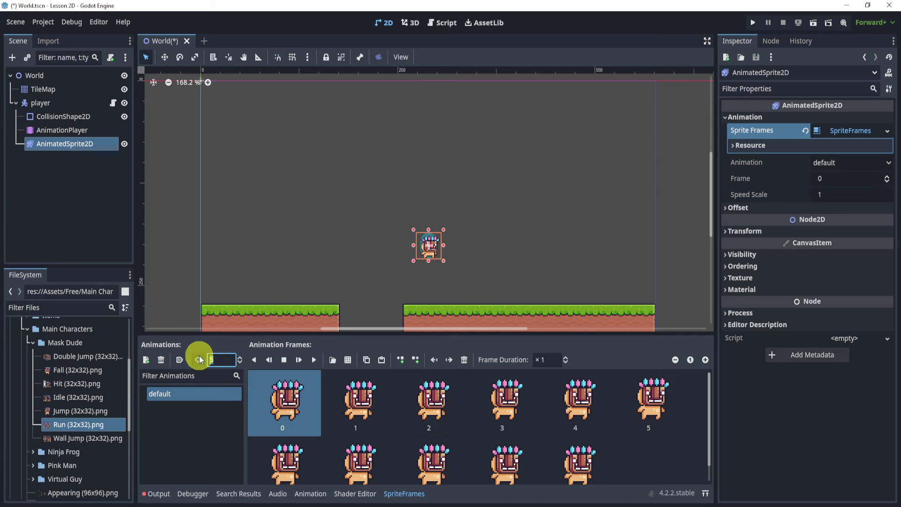
left_click(224, 448)
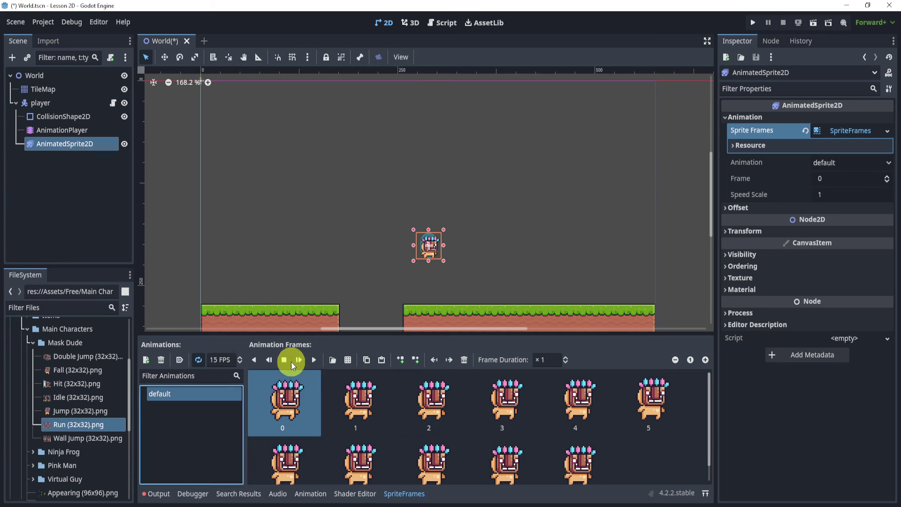
left_click(311, 359)
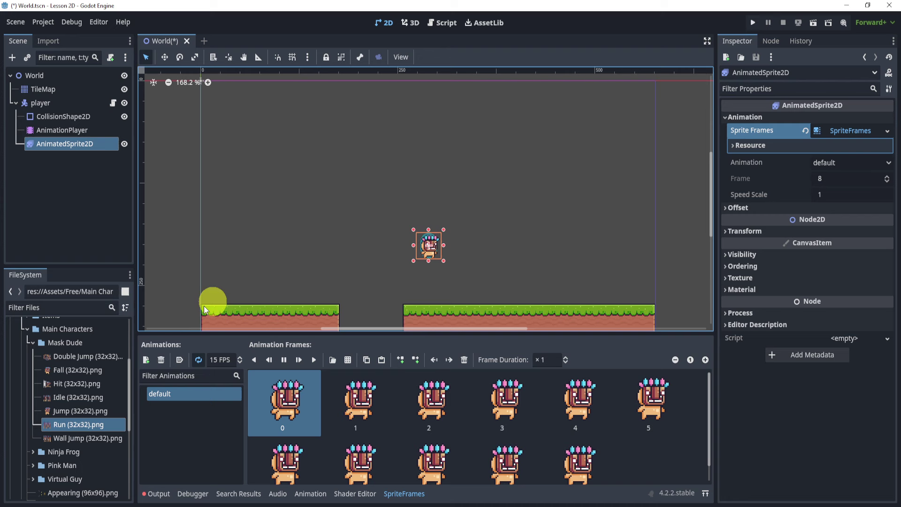
left_click(180, 359)
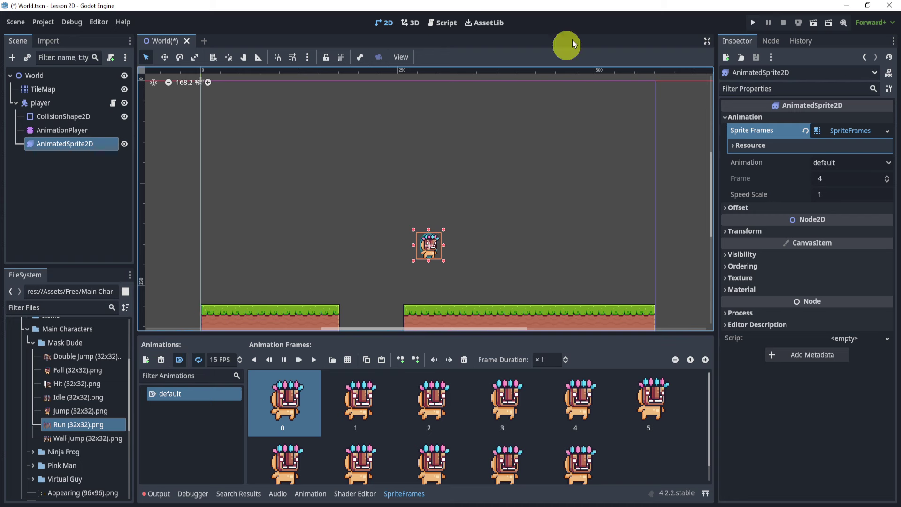
left_click(753, 22)
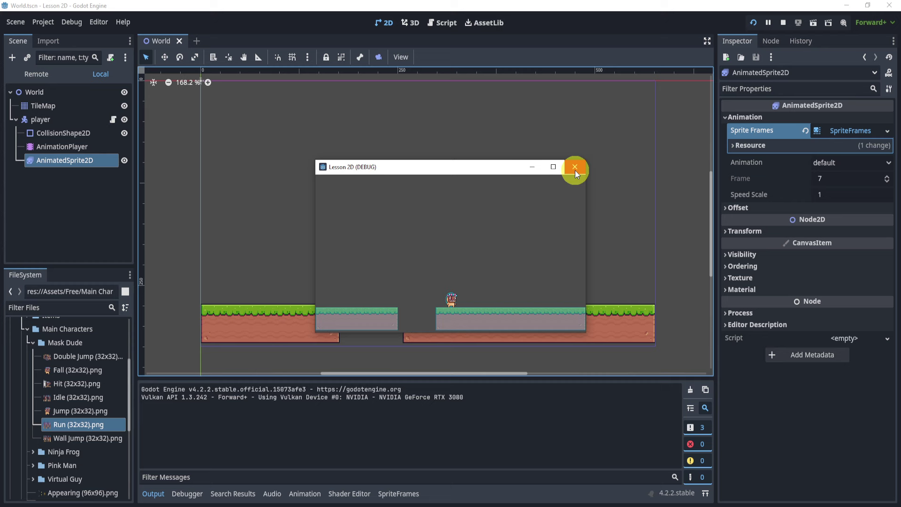
left_click(575, 170)
Step: Stop the AnimationPlayer playback and toggle autoplay on load for the AnimatedSprite2D
left_click(72, 130)
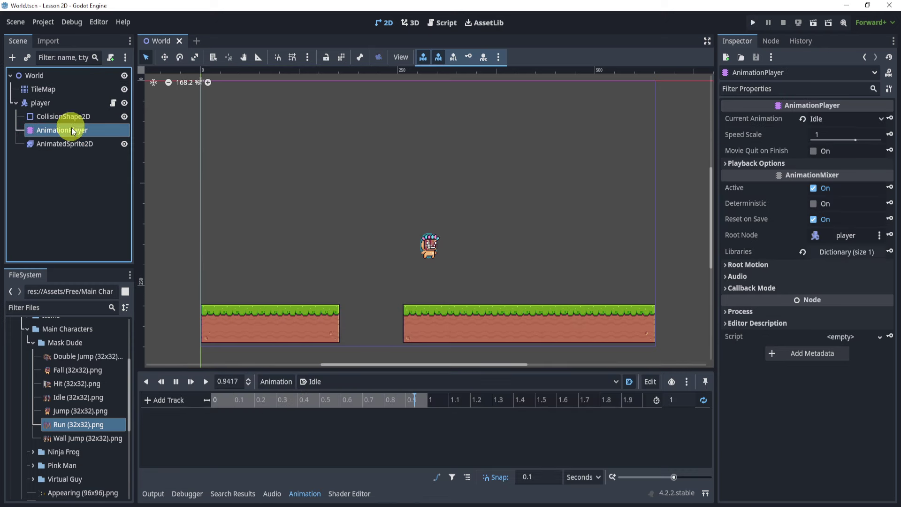
left_click(176, 383)
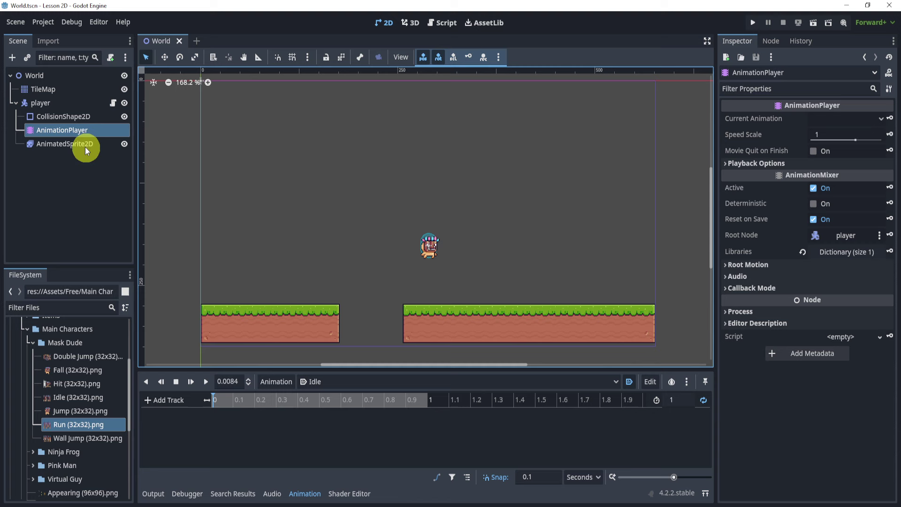
left_click(56, 144)
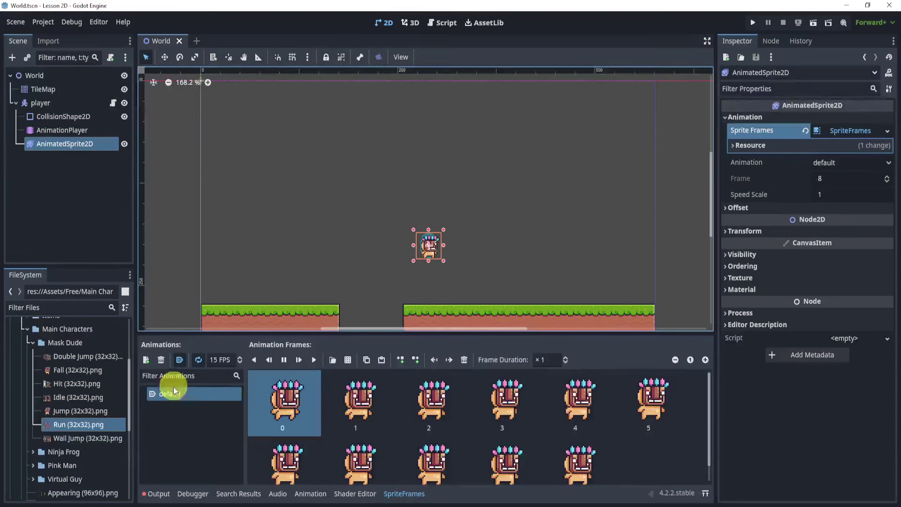
left_click(177, 360)
Step: Rename the AnimatedSprite2D's 'default' animation to Idle
left_click_drag(318, 334, 324, 309)
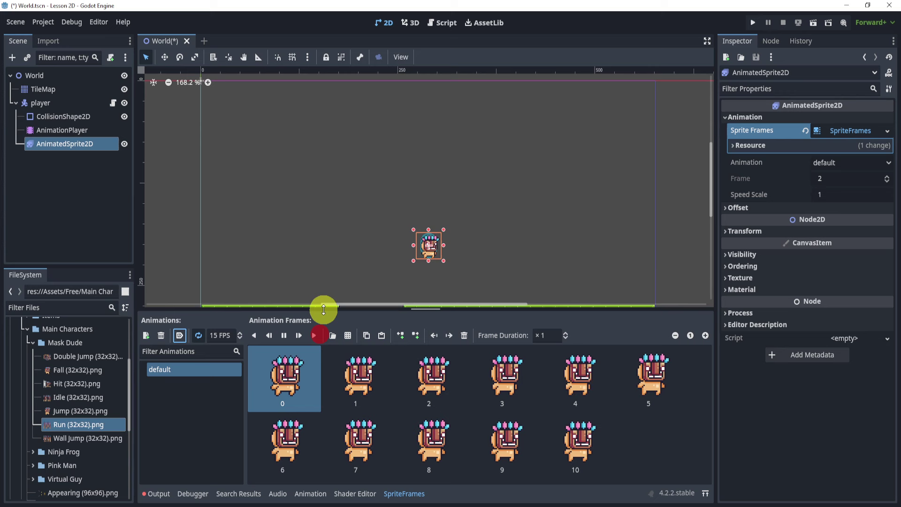
double_click(172, 370)
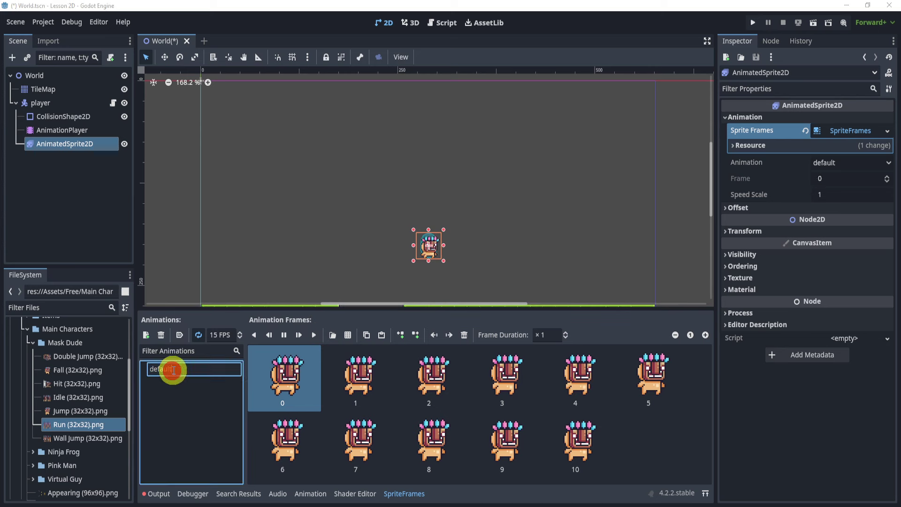
type("Idle")
key("Return")
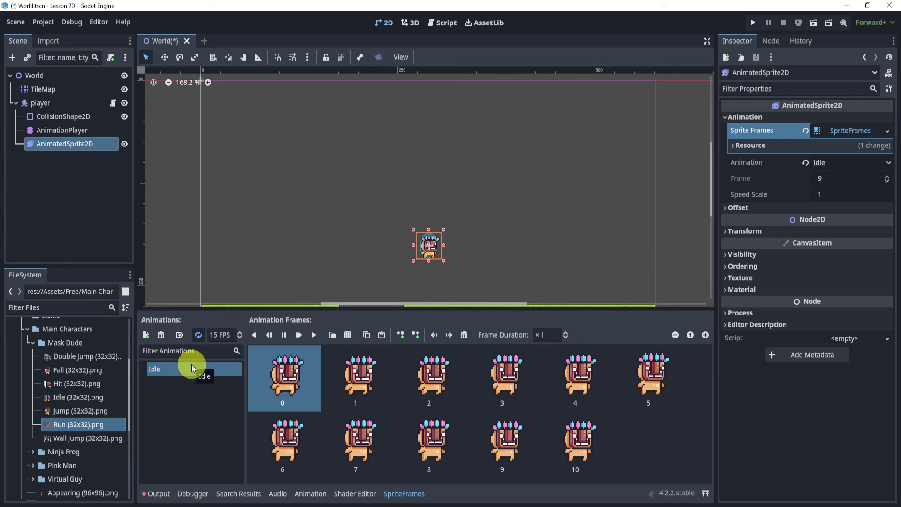
Step: Add a new animation to the SpriteFrames and name it Run
left_click(146, 334)
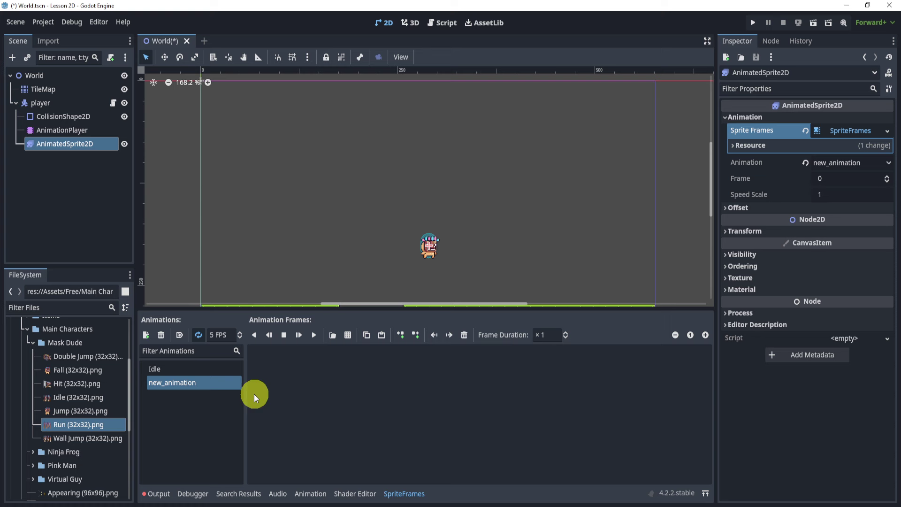
double_click(188, 382)
type("Run")
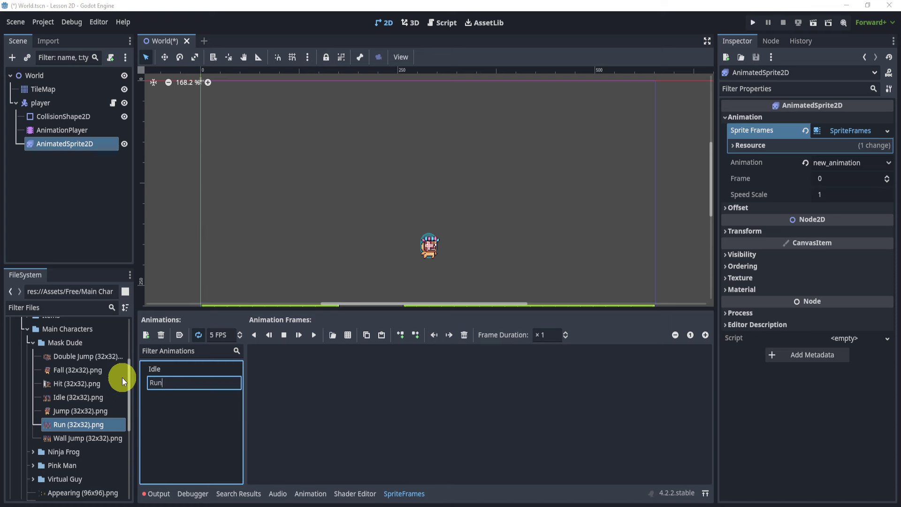
key("Return")
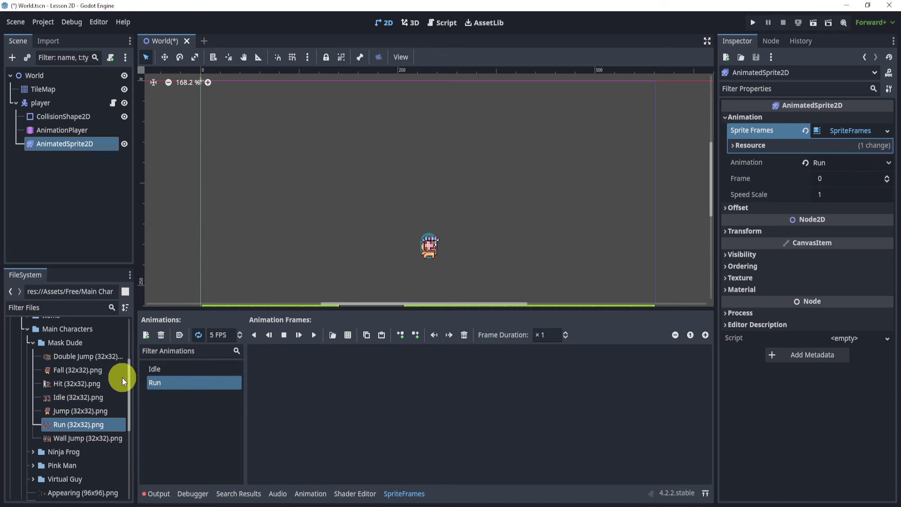
Step: Load Run (32x32).png as a sprite sheet split into 12×1 frames
left_click(348, 334)
double_click(557, 158)
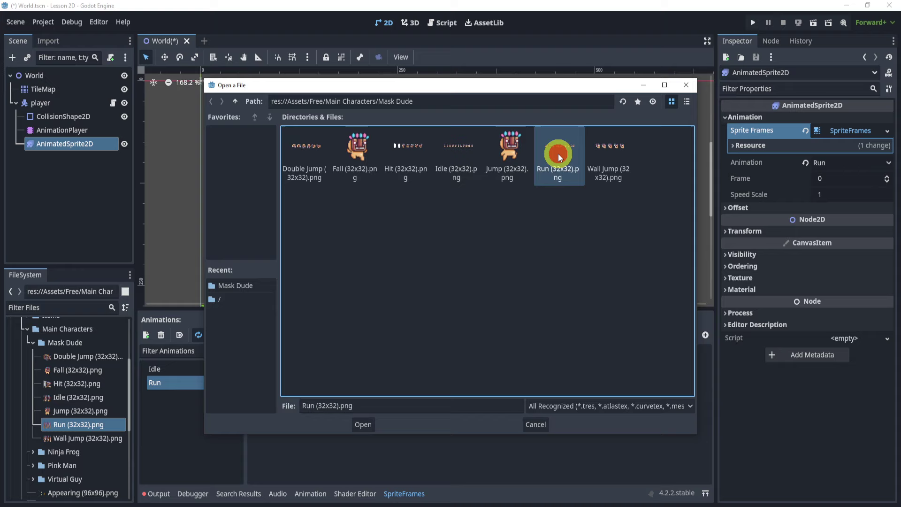
left_click(718, 101)
type("12")
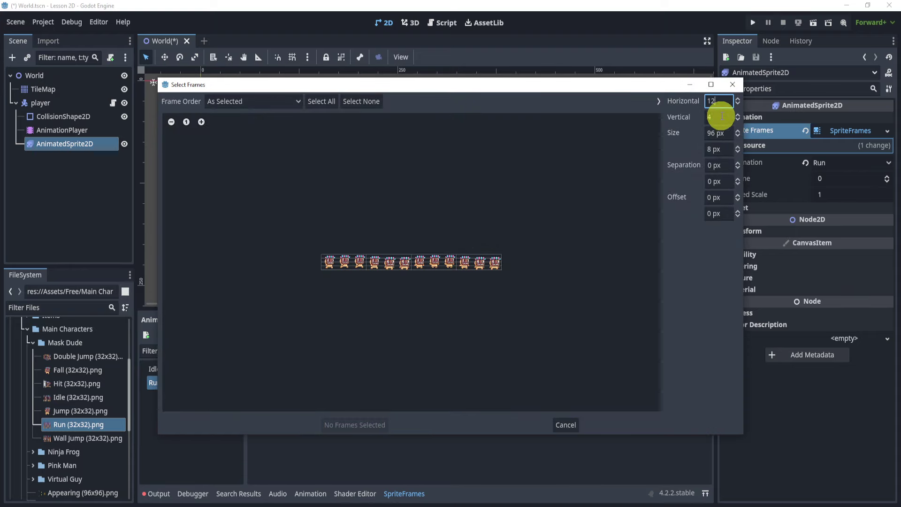
left_click(717, 117)
type("1")
key("Return")
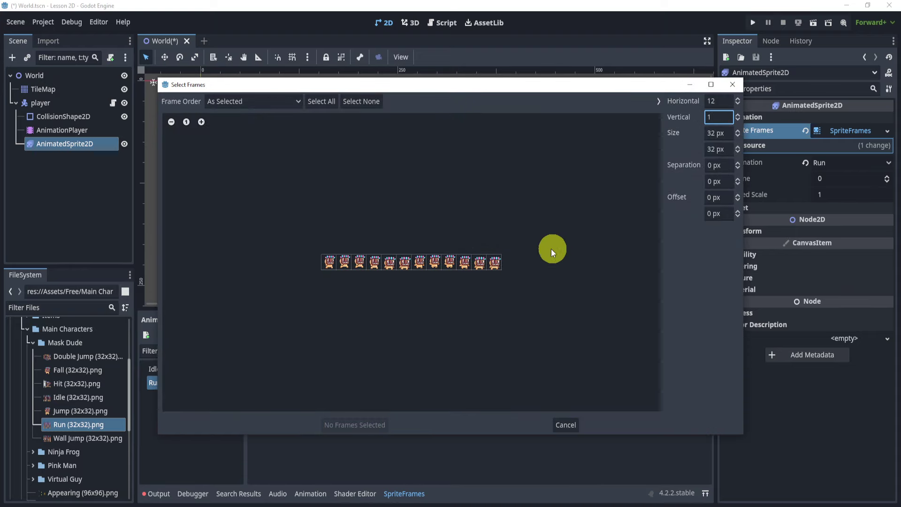
Step: Add all 12 frames to Run, compare with Idle, and select the AnimationPlayer node
left_click(321, 101)
left_click(355, 425)
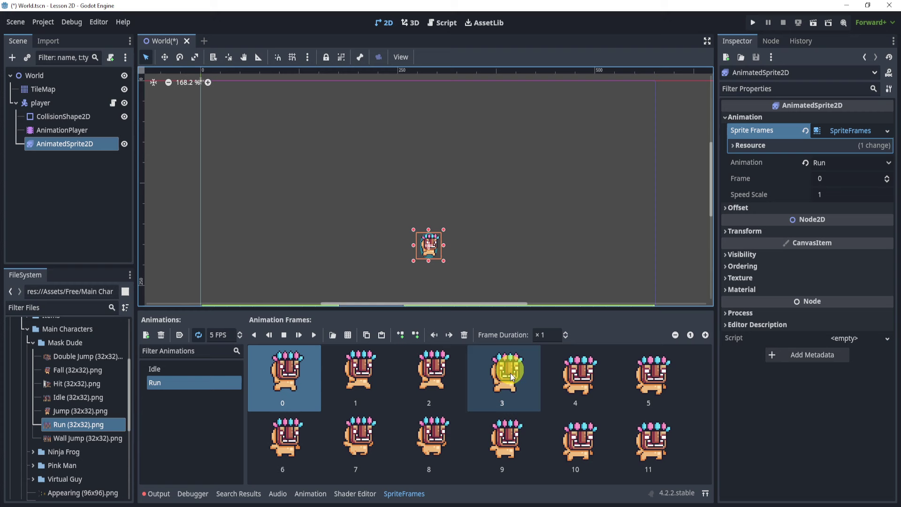
left_click(168, 369)
left_click(176, 384)
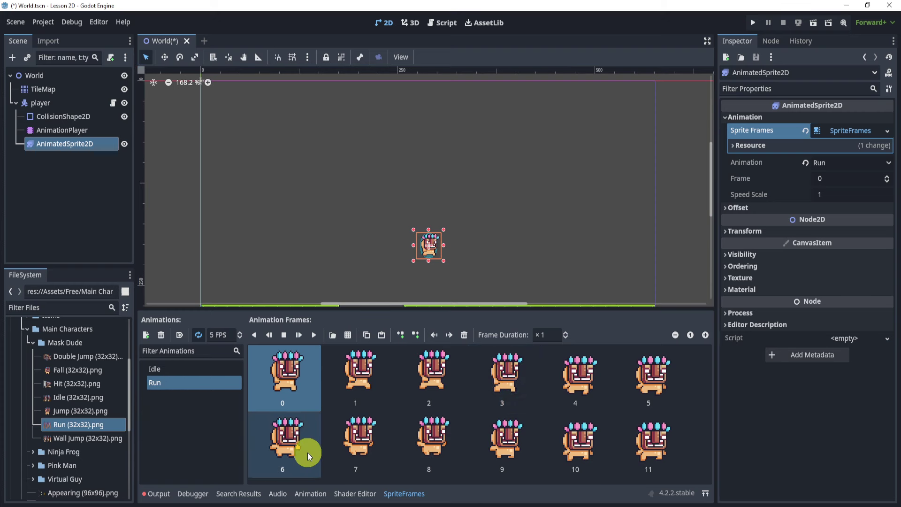
left_click(53, 129)
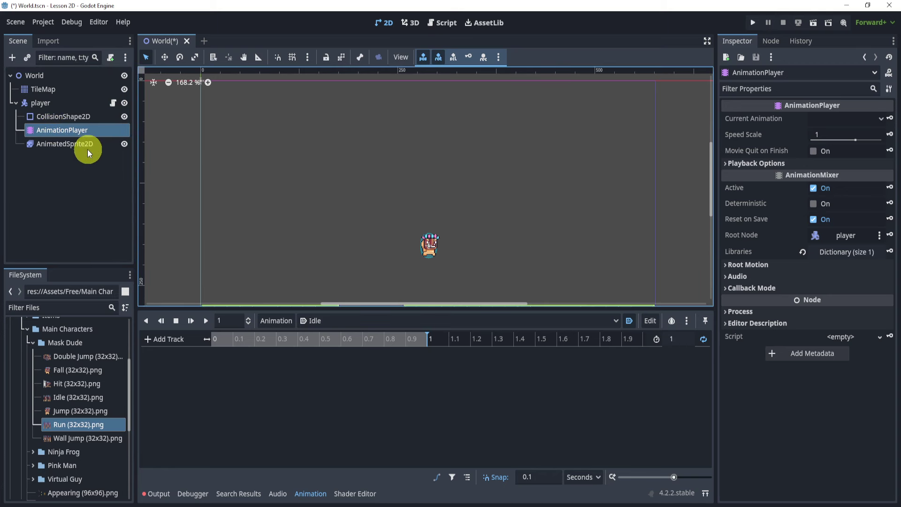
Step: Set AnimatedSprite2D's Animation property to Idle and key it into the Idle timeline
left_click(75, 145)
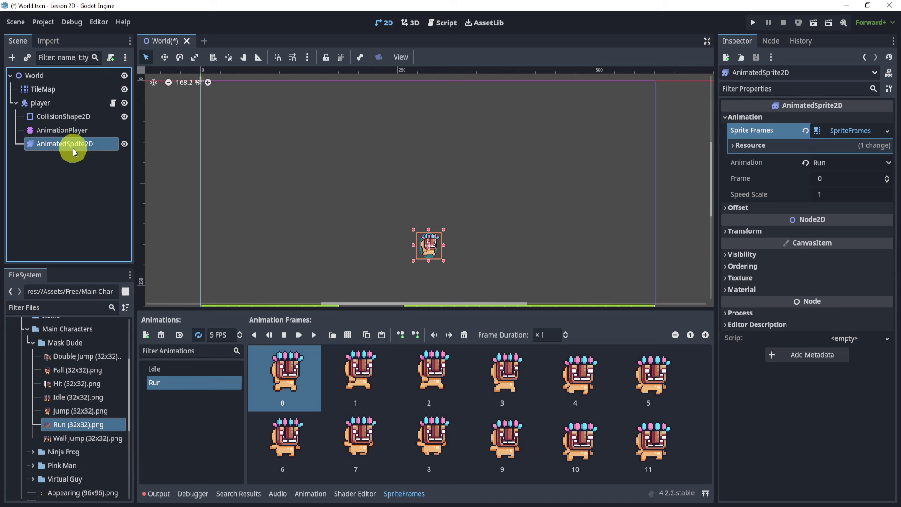
left_click(310, 494)
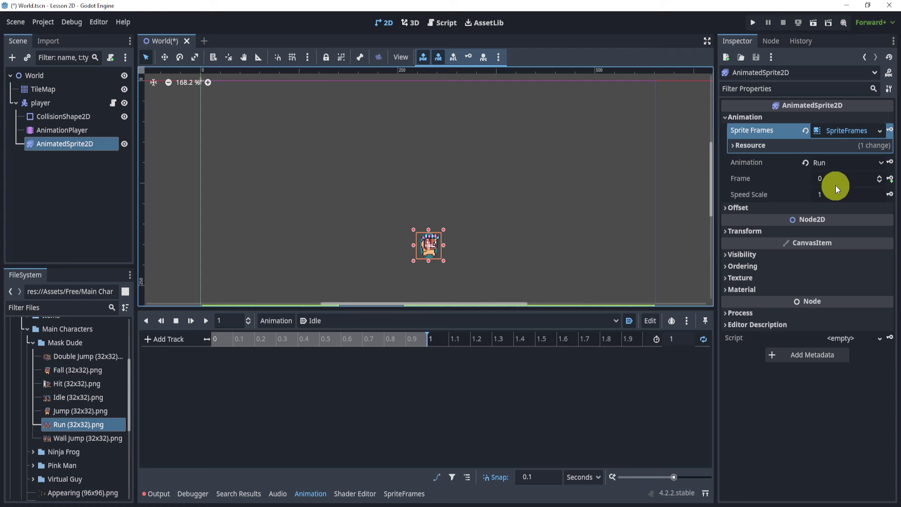
left_click(831, 163)
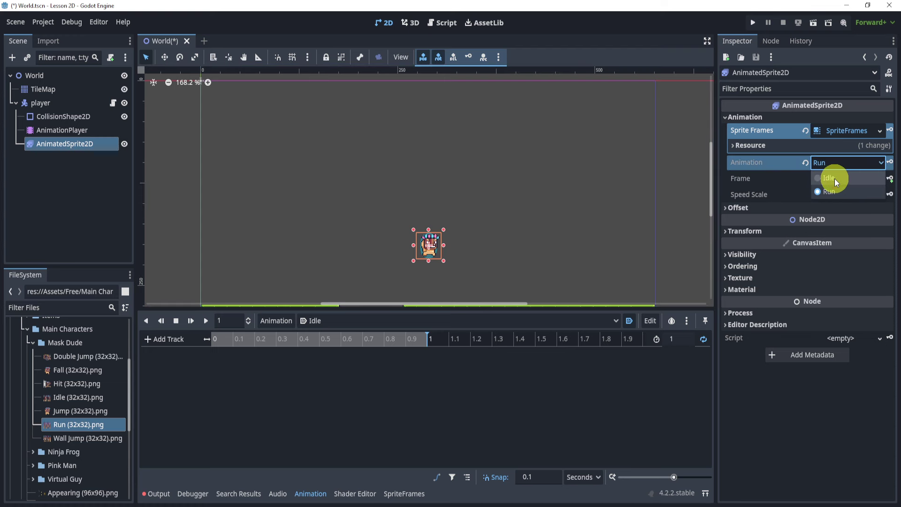
left_click(834, 178)
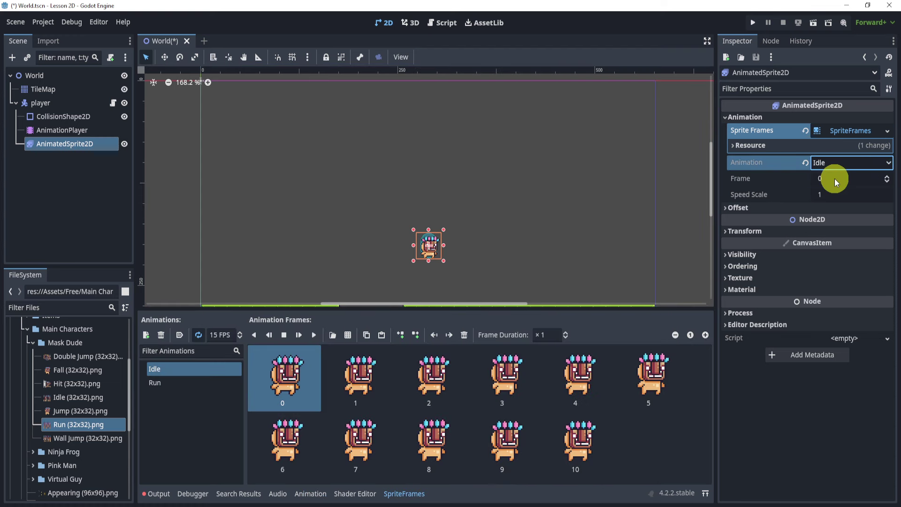
left_click(310, 493)
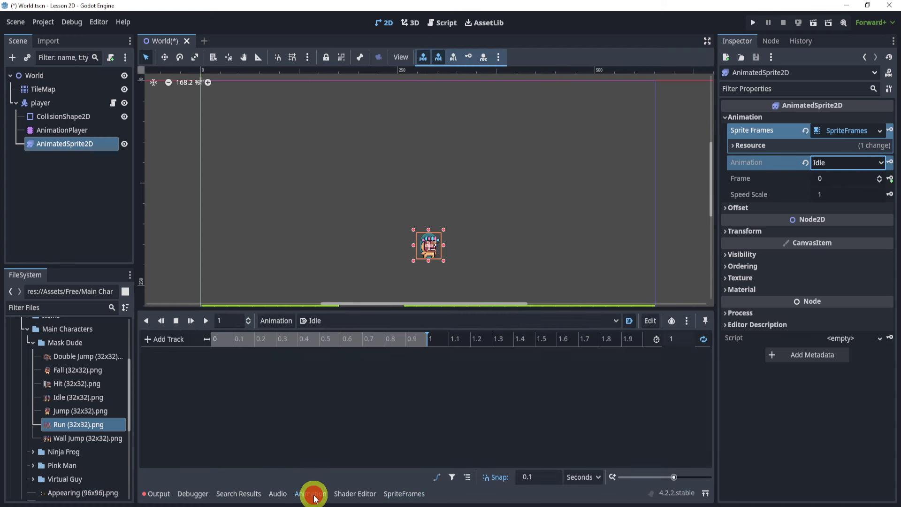
left_click(889, 162)
Step: Create the animation track and move its key to 0 seconds
left_click(414, 289)
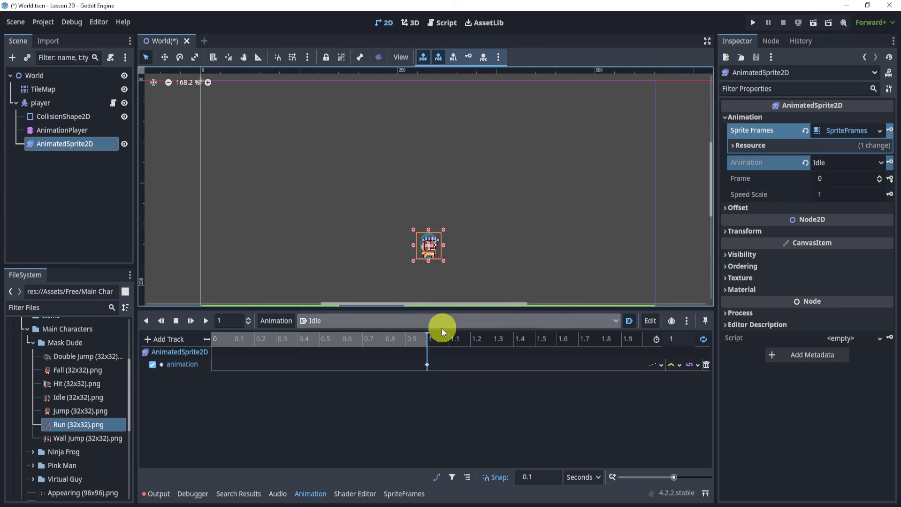
left_click_drag(427, 364, 214, 364)
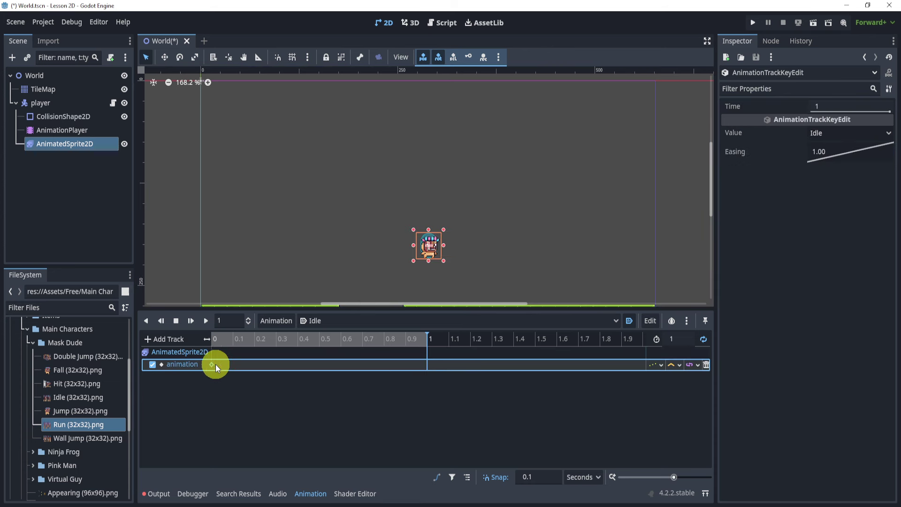
left_click(217, 337)
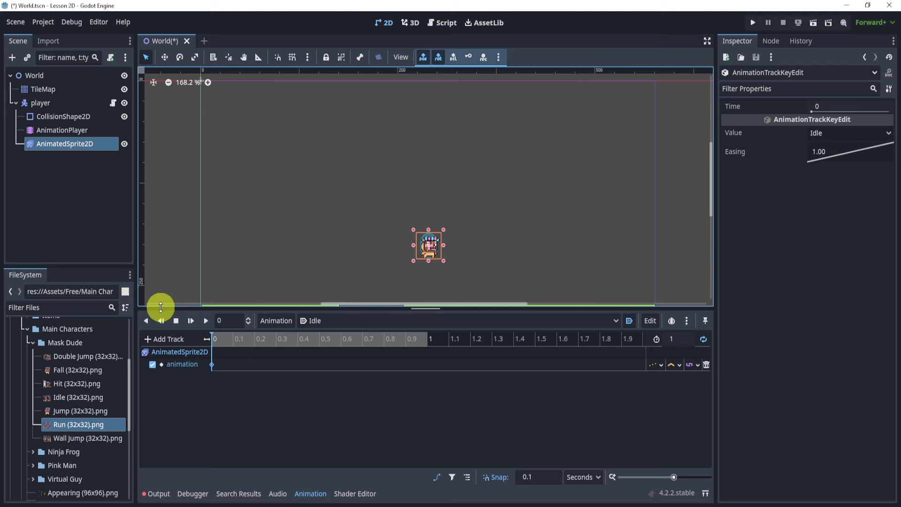
left_click(77, 131)
left_click(78, 148)
left_click(310, 493)
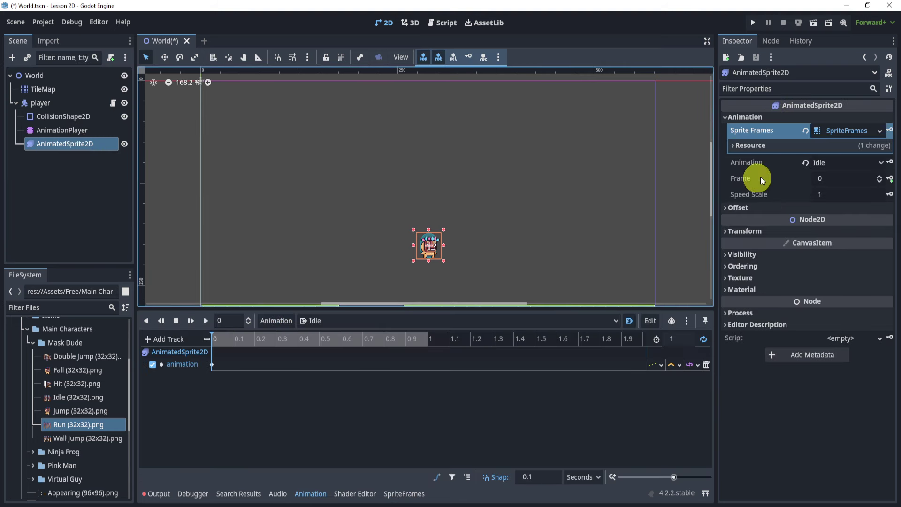
Step: Create a Frame track and key successive sprite frames every 0.1 s from 0 to 0.8
left_click(889, 178)
left_click(413, 287)
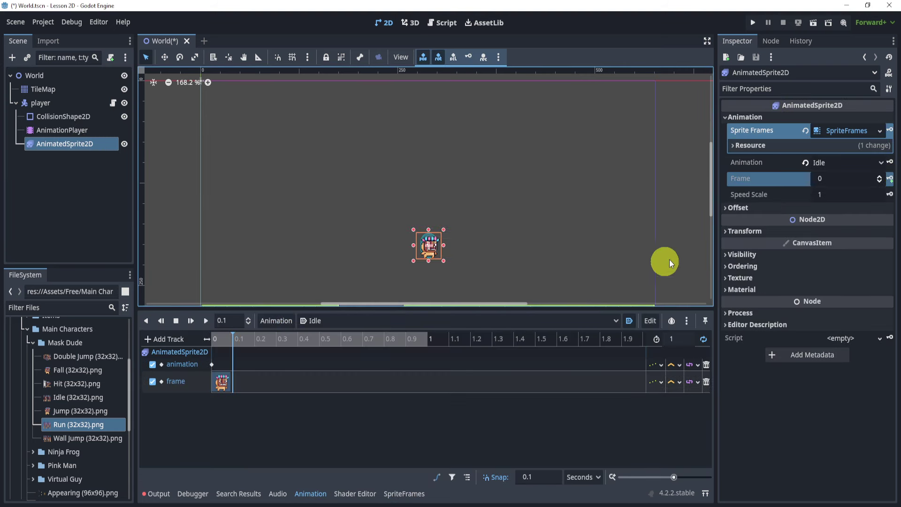
left_click(890, 179)
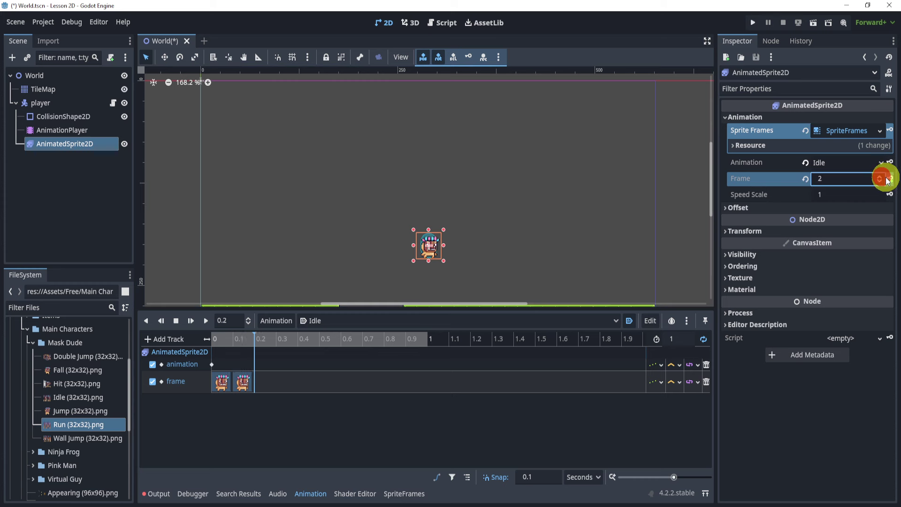
left_click(889, 179)
left_click(888, 179)
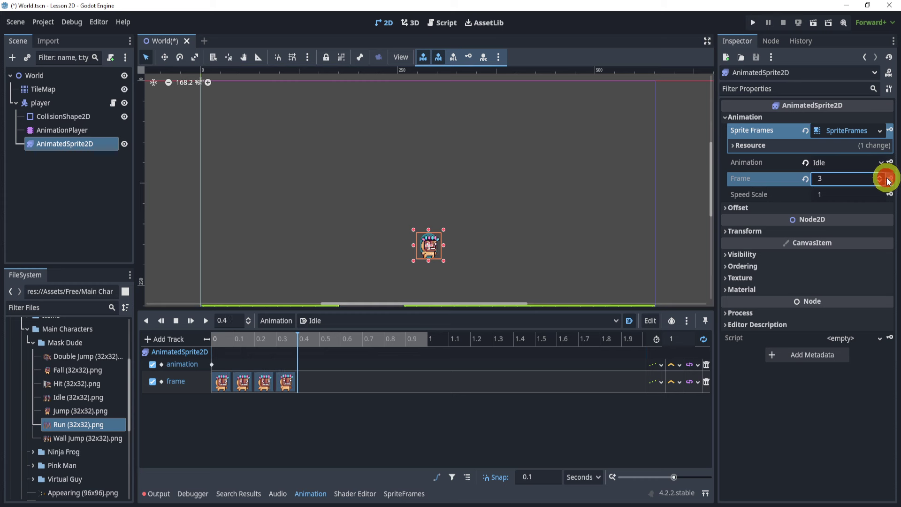
left_click(884, 179)
left_click(888, 178)
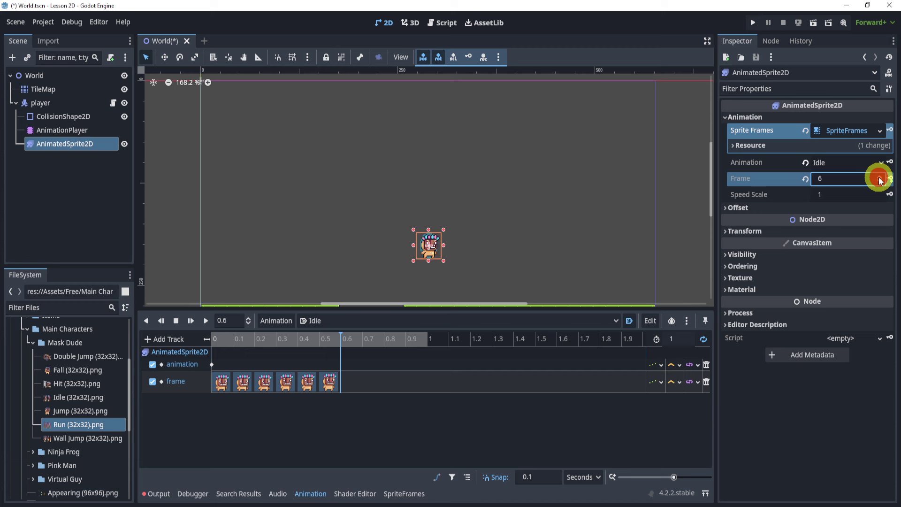
left_click(889, 179)
left_click(889, 178)
left_click(889, 179)
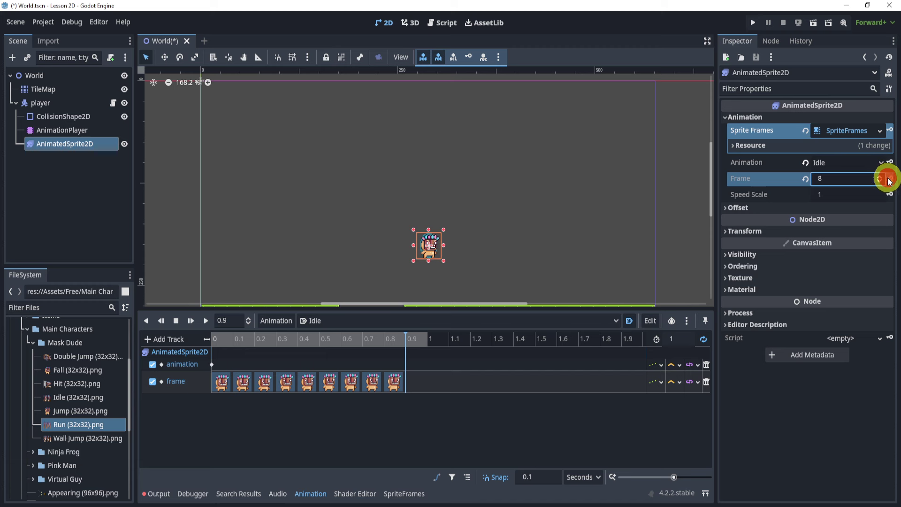
left_click(880, 178)
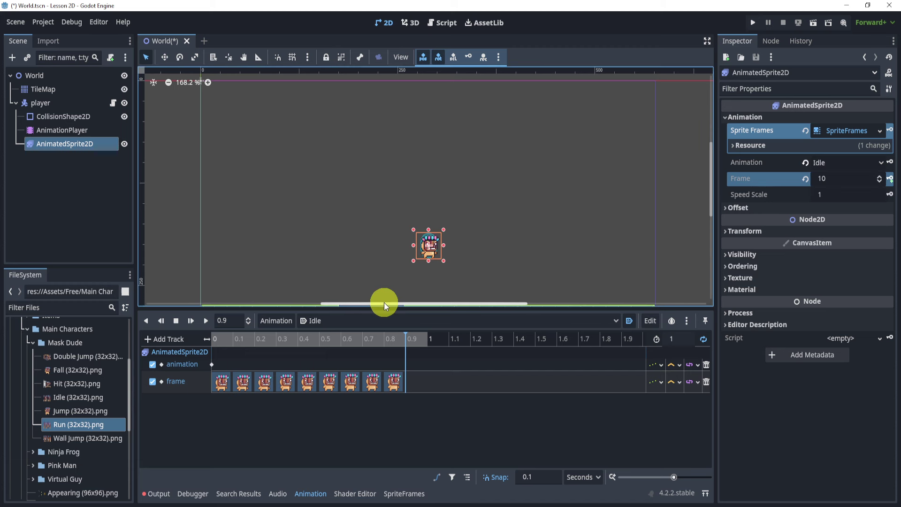
Step: Test-run the game full screen to watch the idle player, then close it and select CollisionShape2D
left_click(70, 142)
left_click(64, 131)
left_click(64, 143)
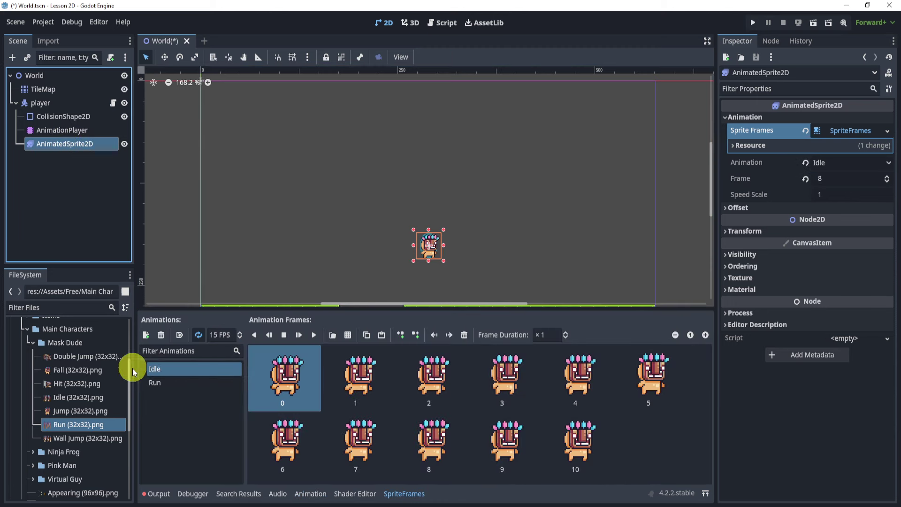
left_click(752, 23)
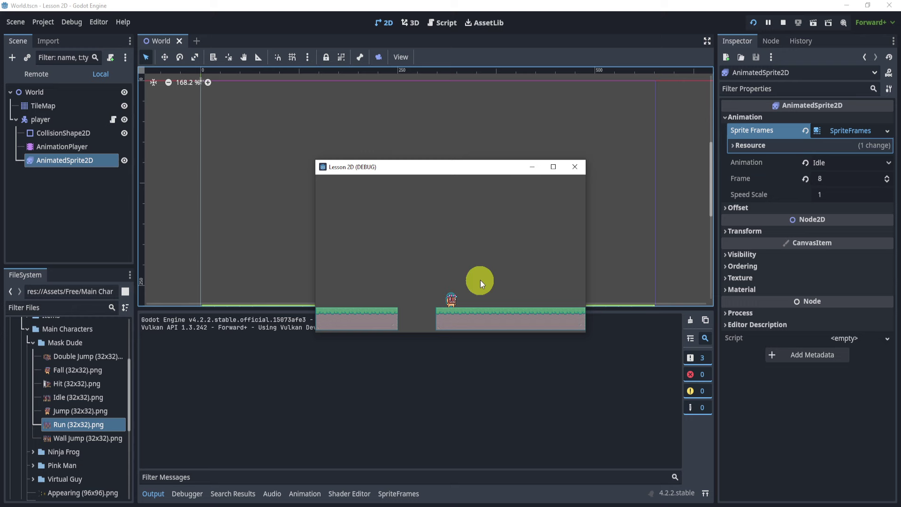
left_click(553, 166)
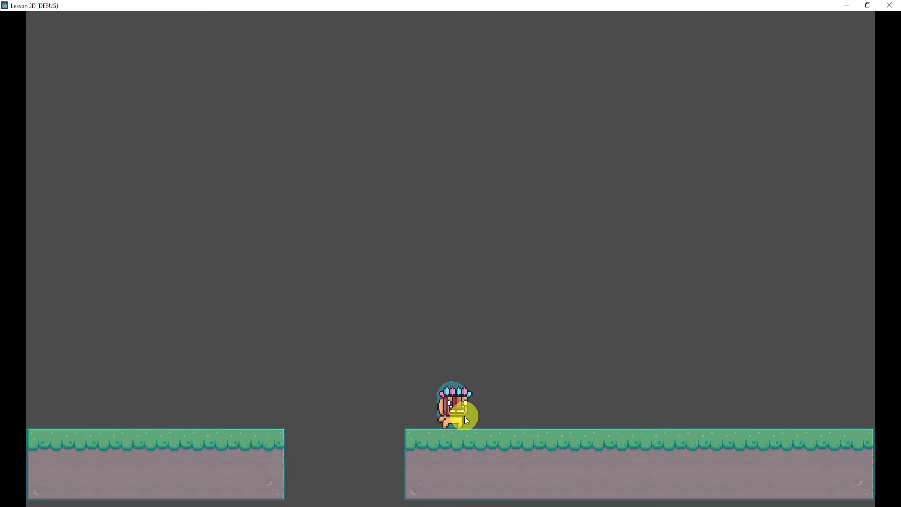
left_click(889, 5)
left_click(73, 130)
left_click(70, 117)
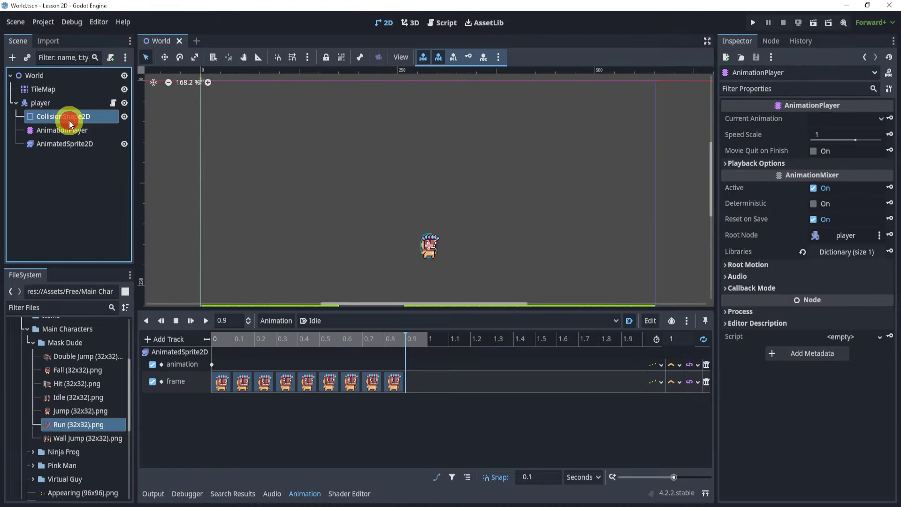